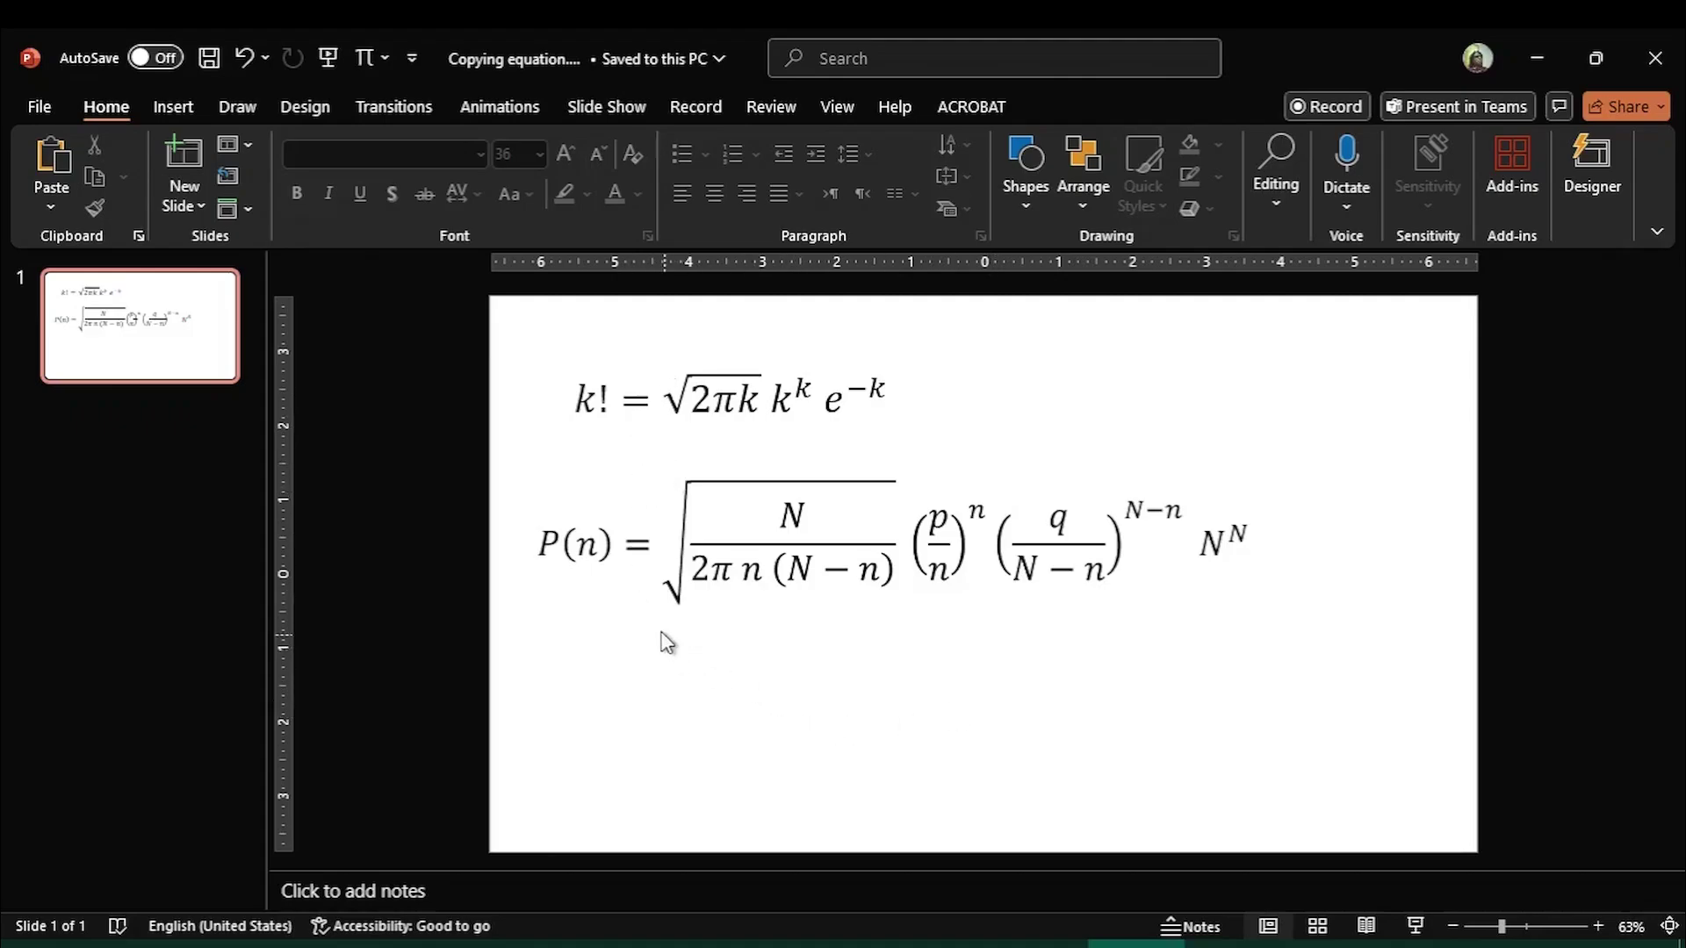
Step: Select both the k! and P(n) equation boxes and cut them off the slide
left_click(777, 416)
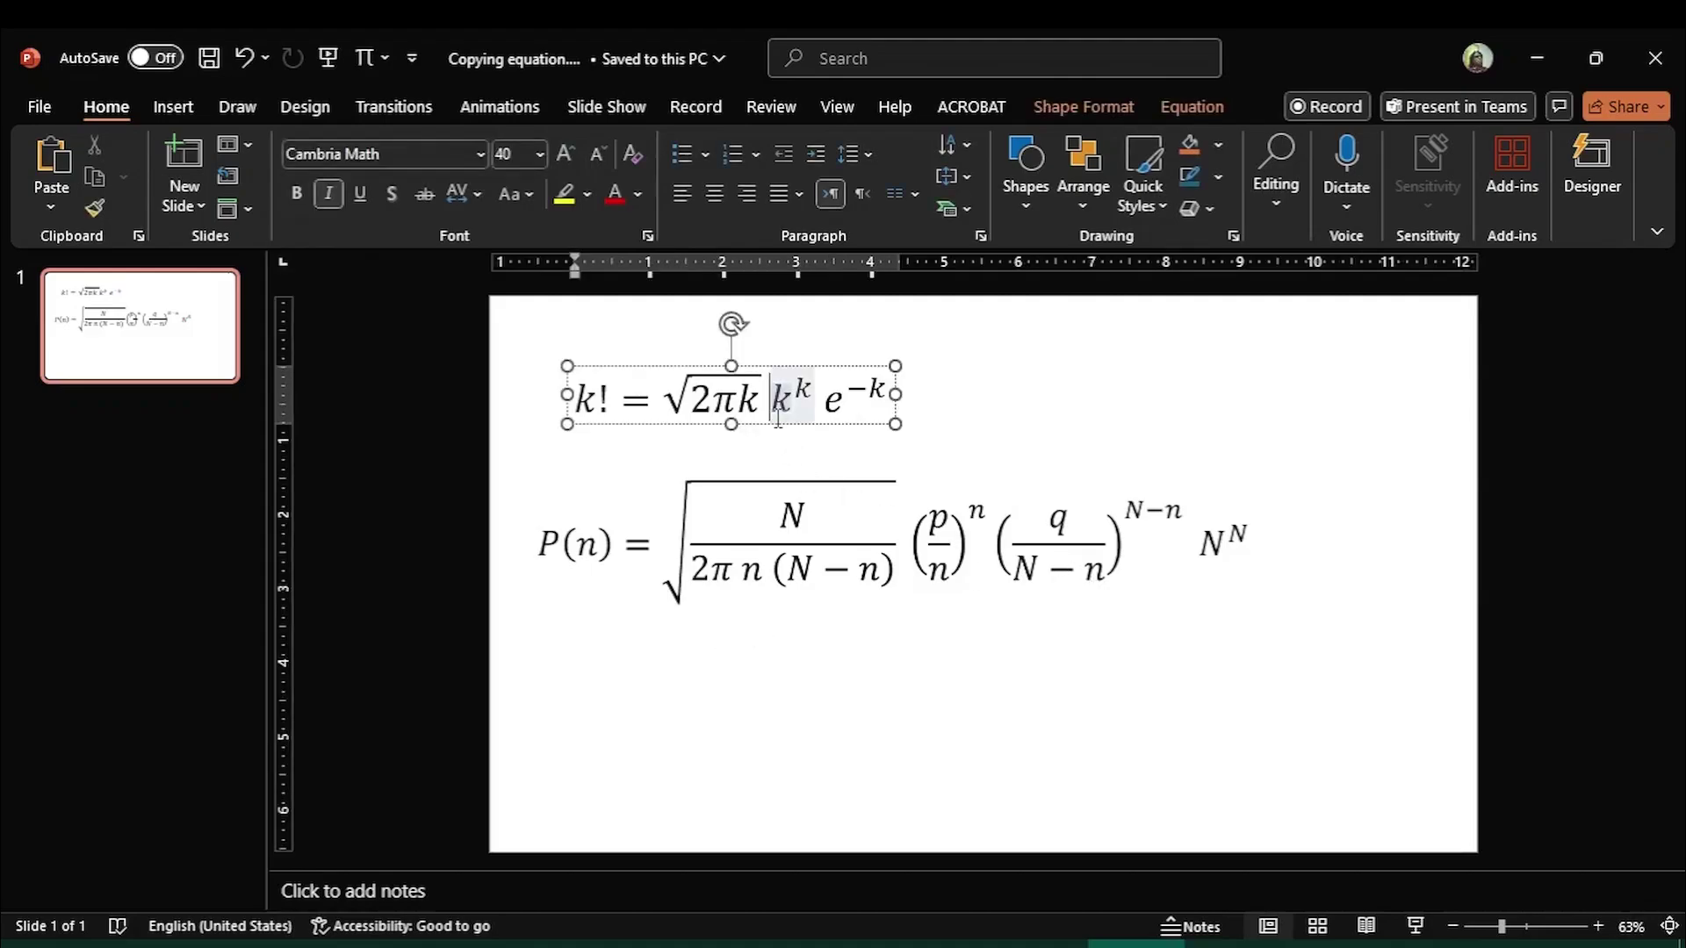
left_click(805, 367)
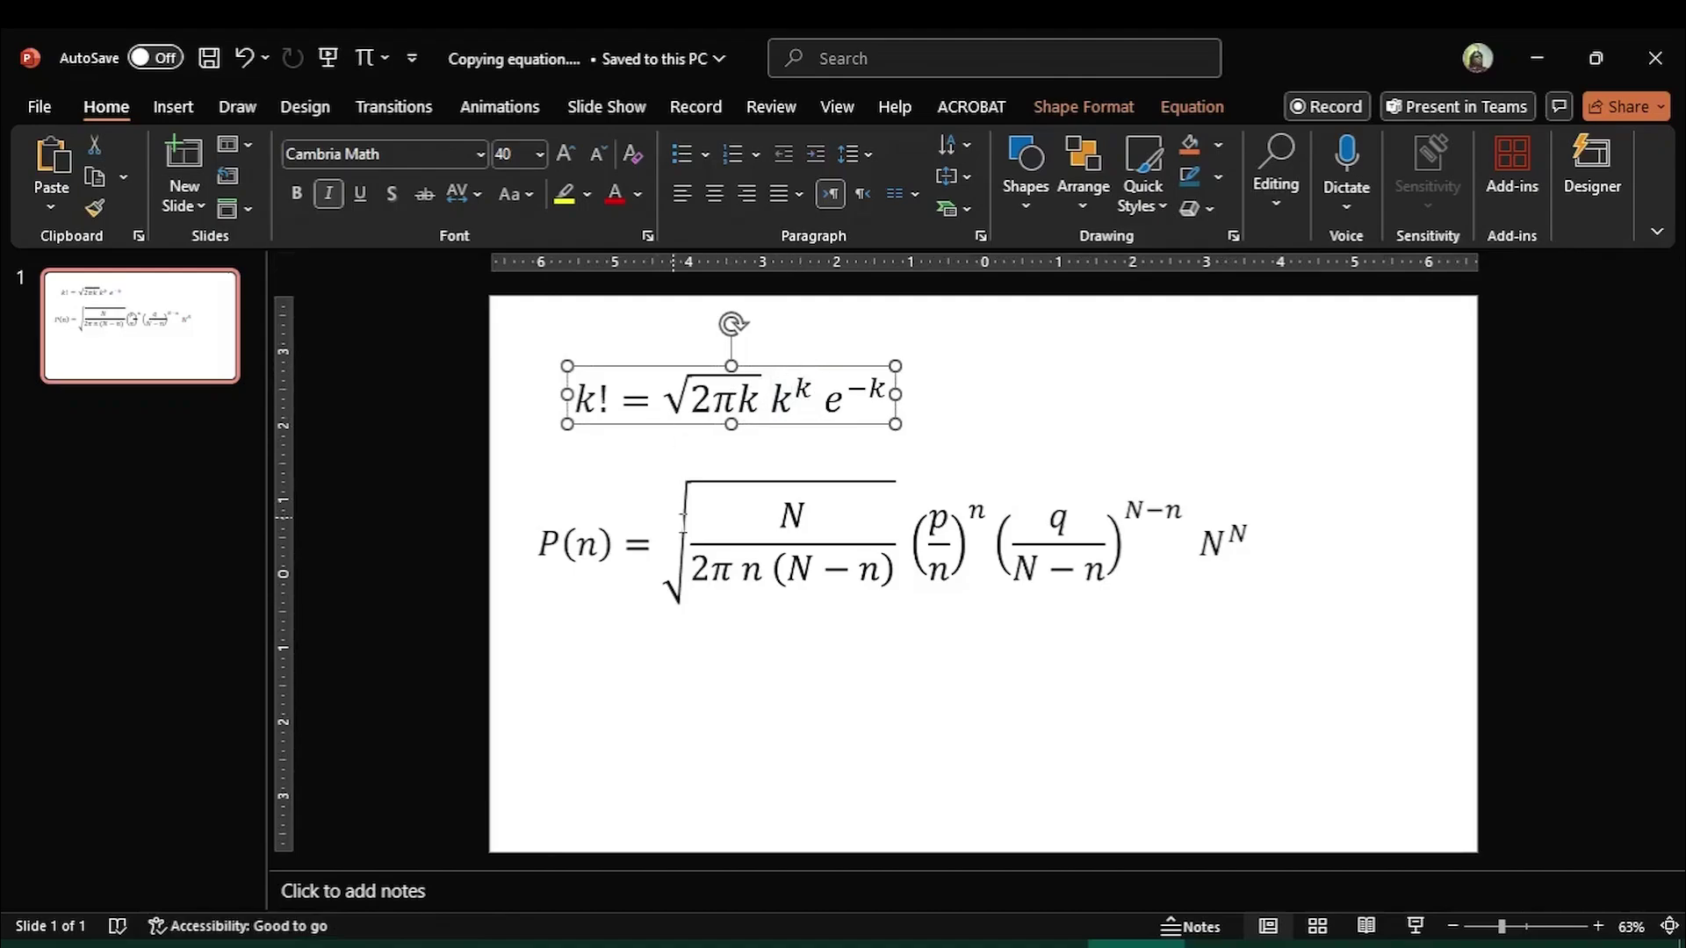
left_click(799, 554)
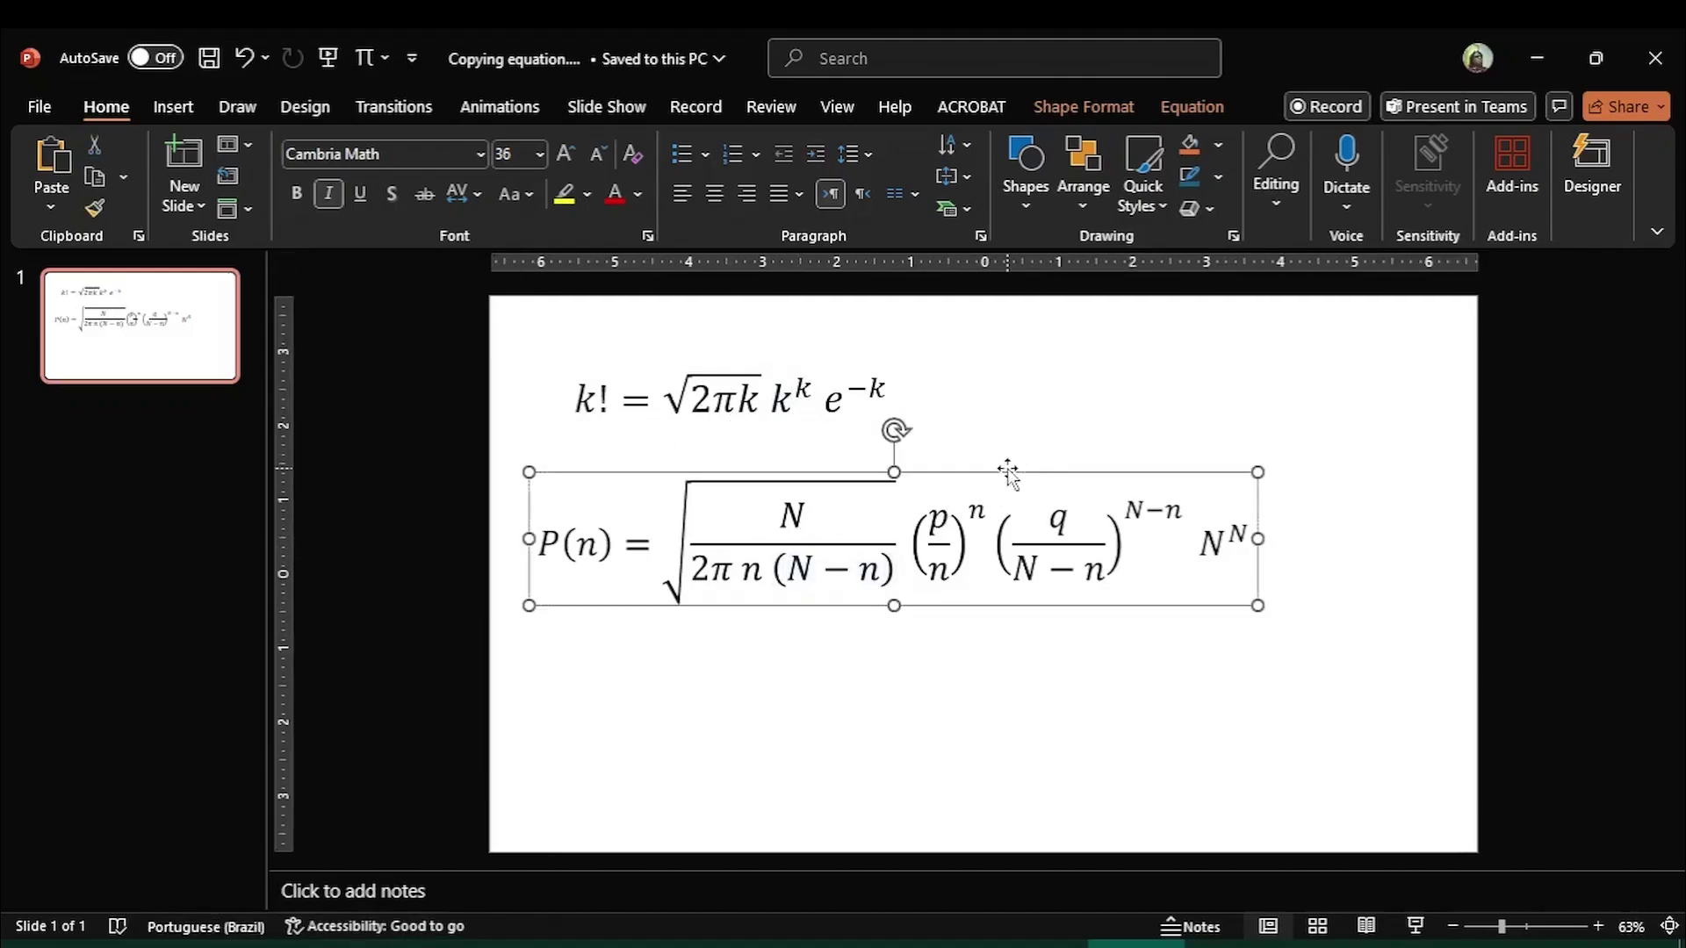
left_click(871, 748)
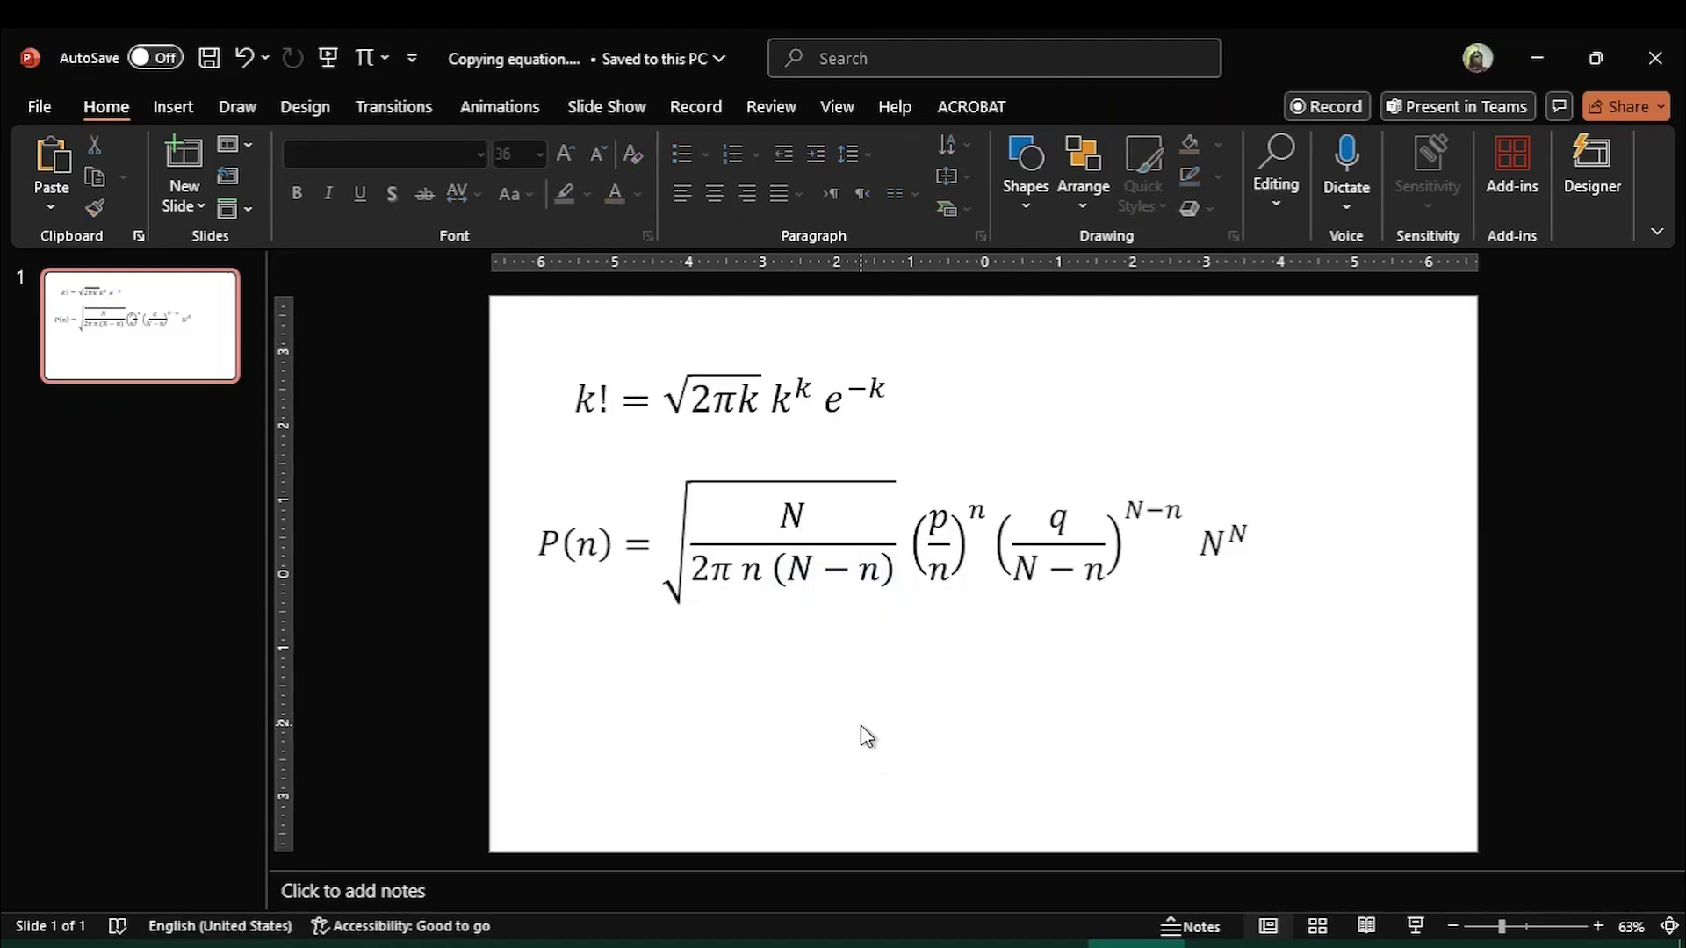
left_click(850, 517)
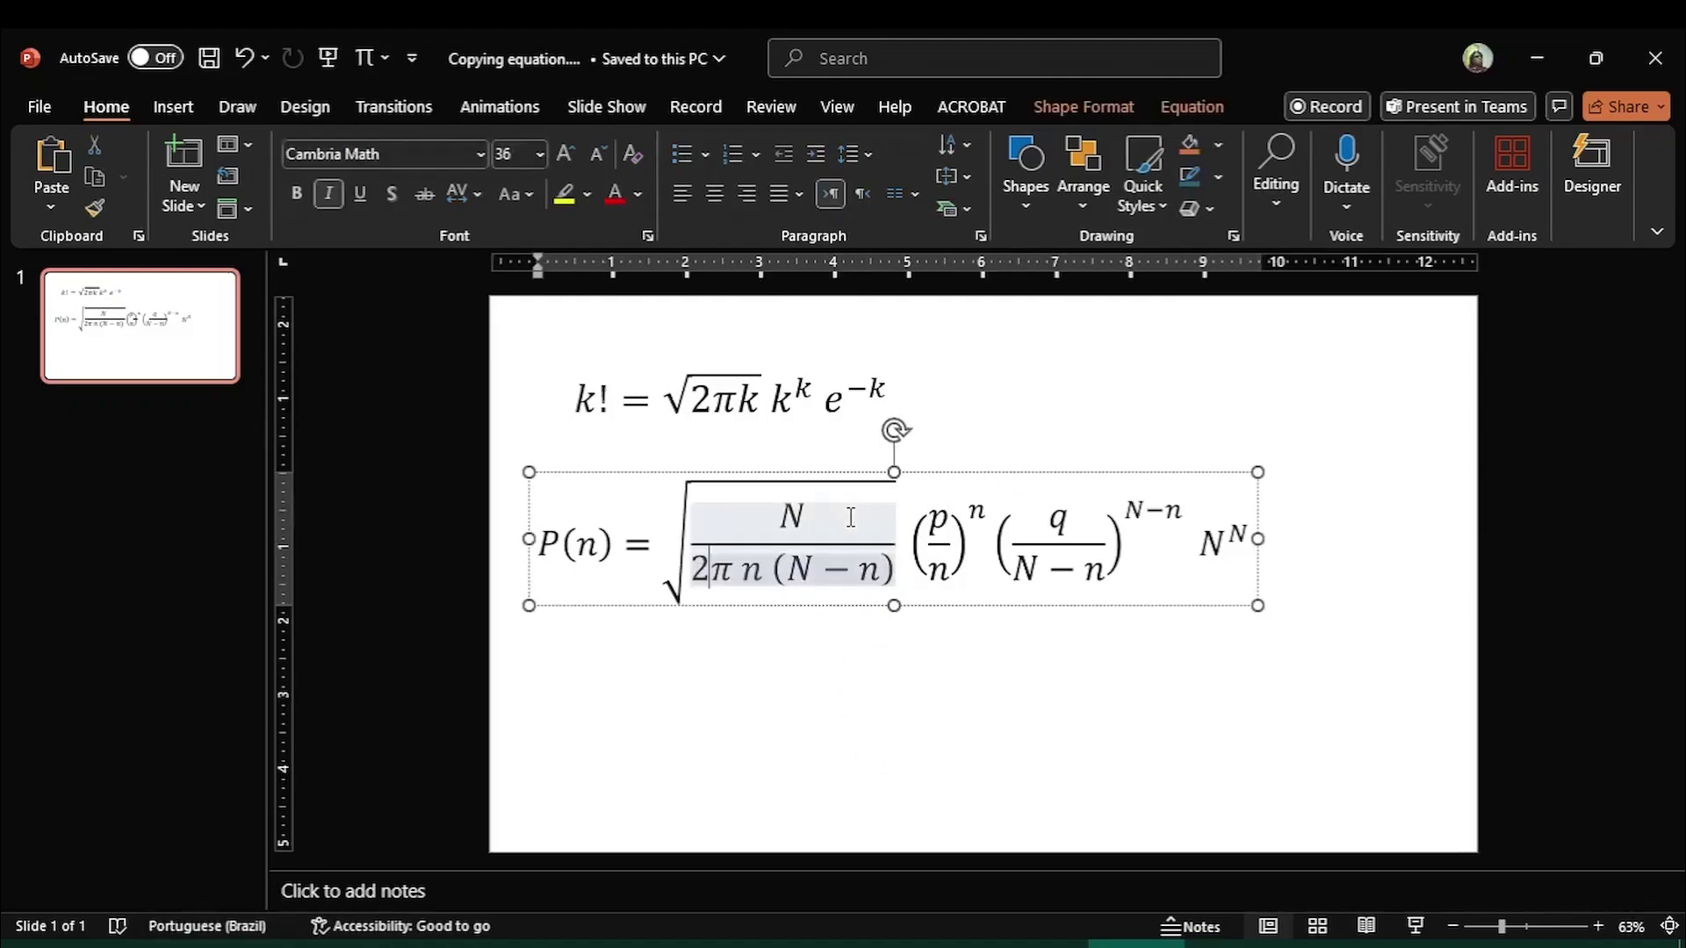
left_click(919, 473)
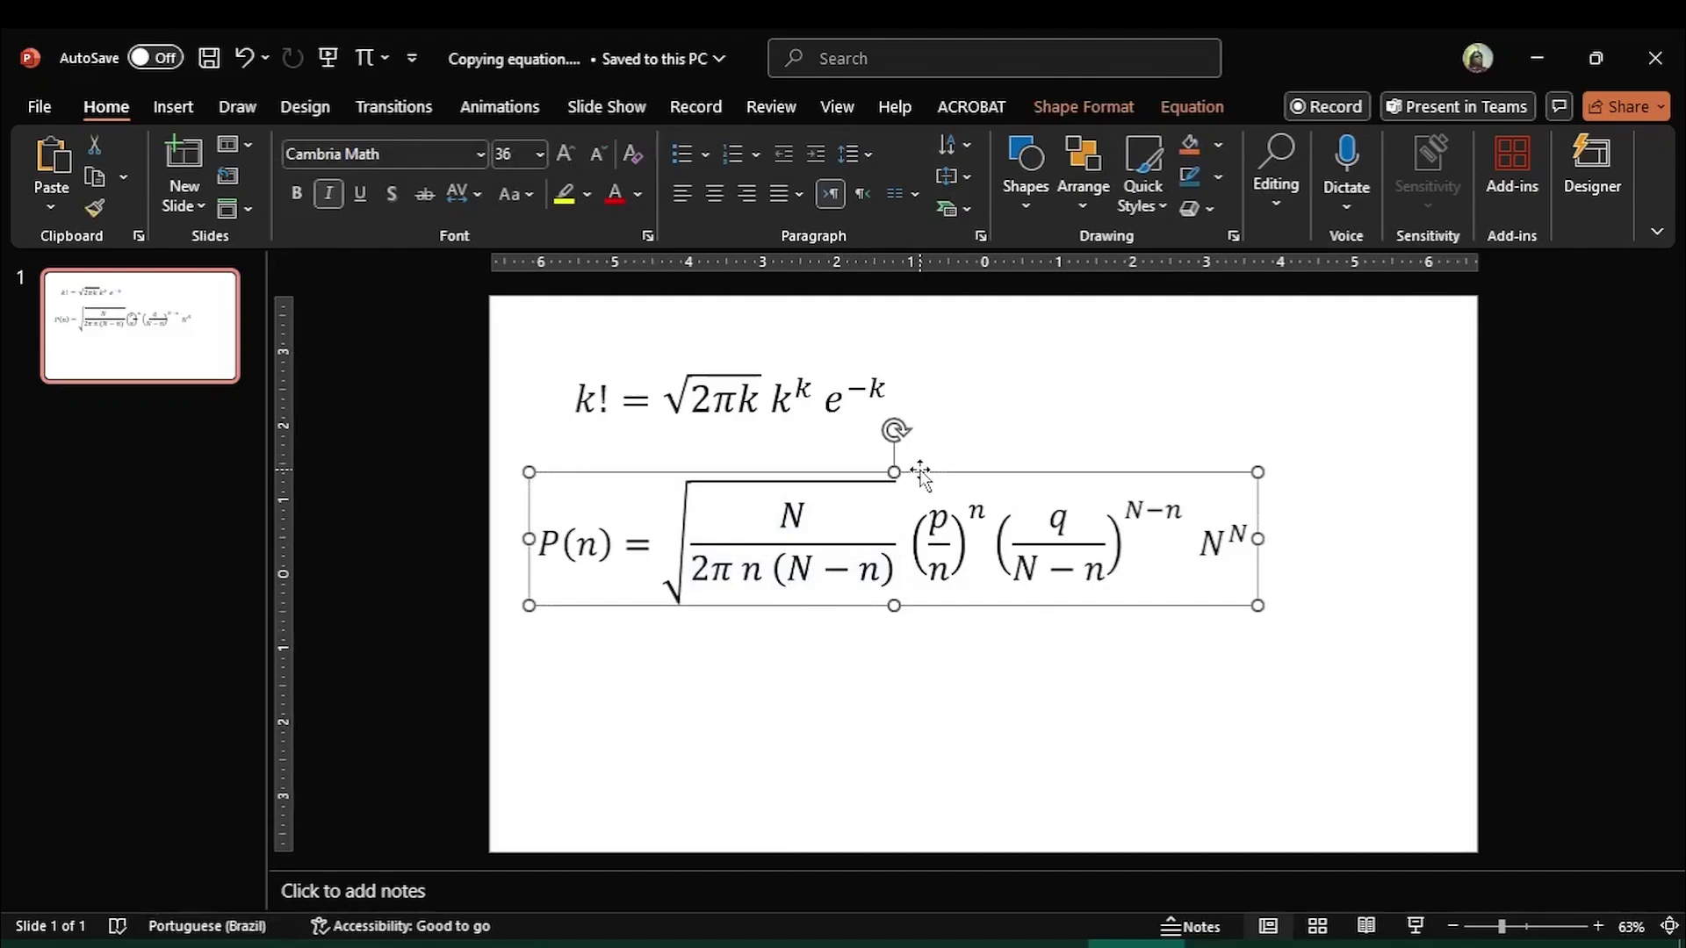
left_click(668, 397, "shift")
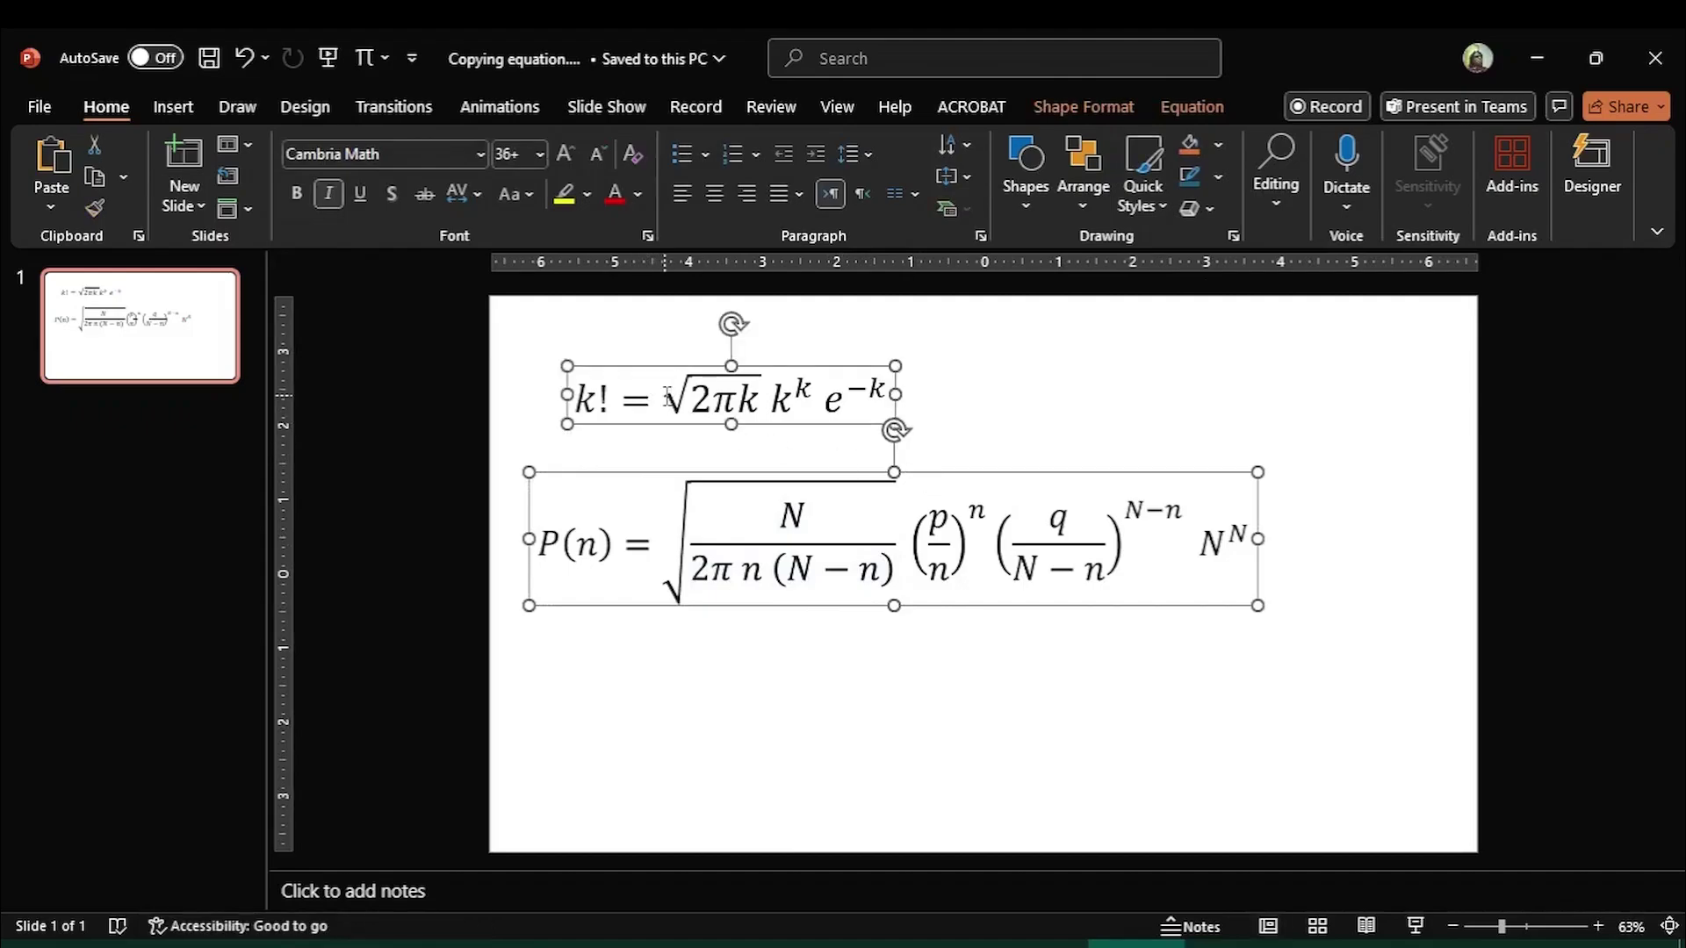
key("ctrl+x")
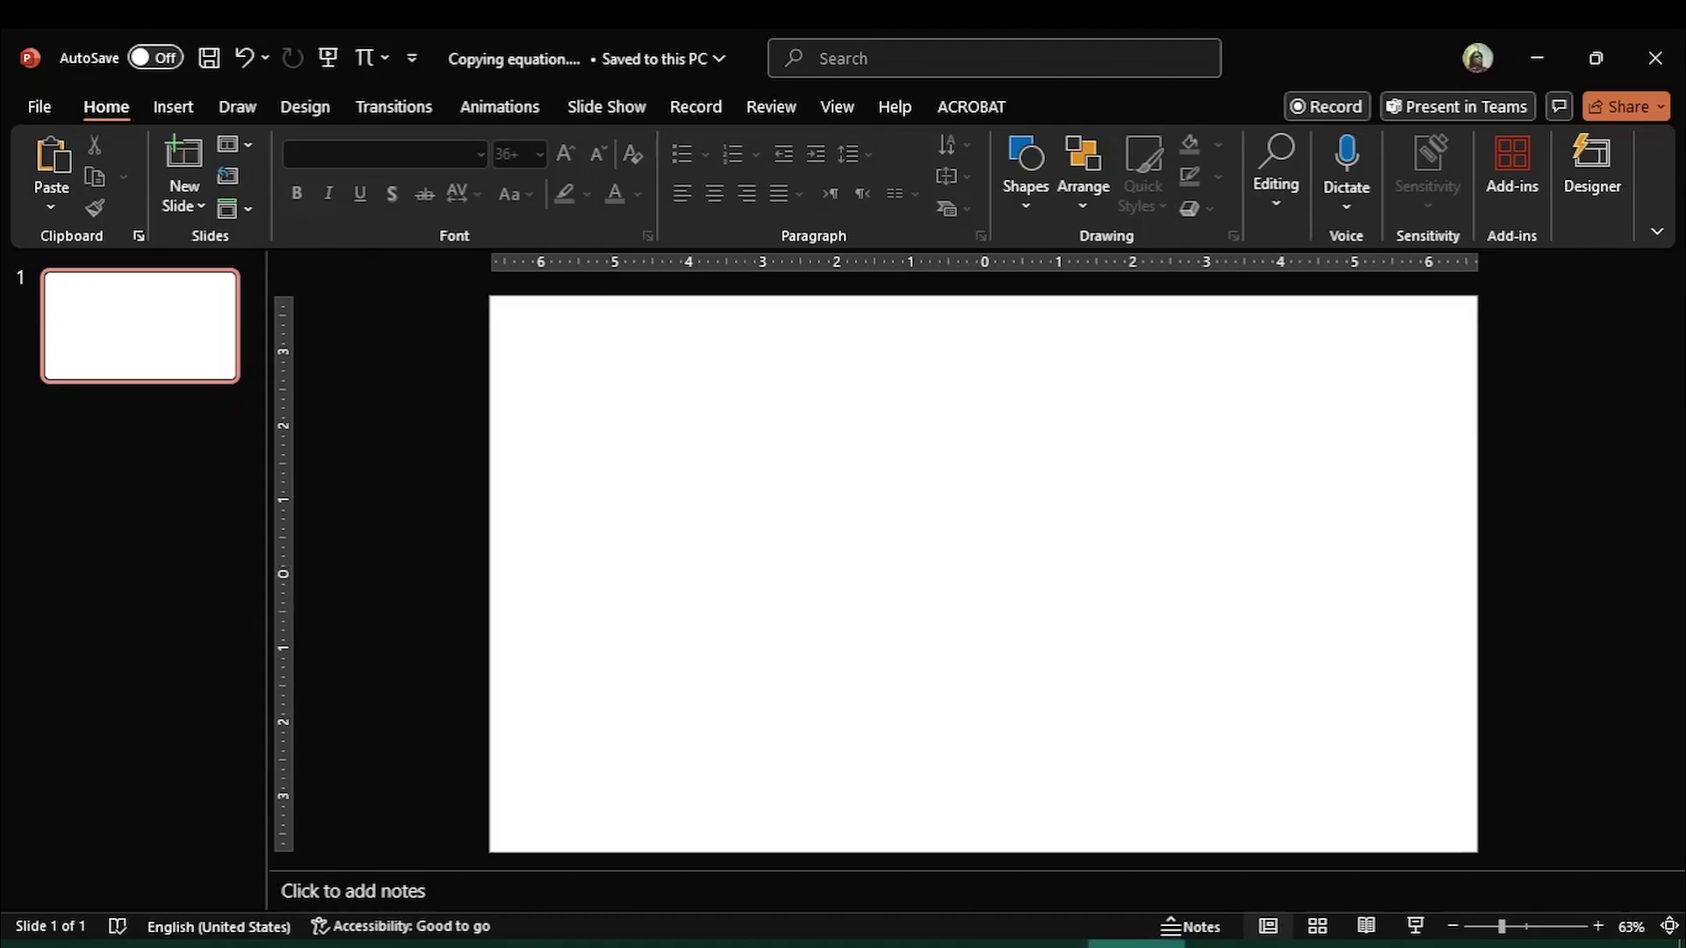
Step: In Word, select and copy equation (5), N! = √2πN N^N e^−N, then return to PowerPoint
left_click(1039, 945)
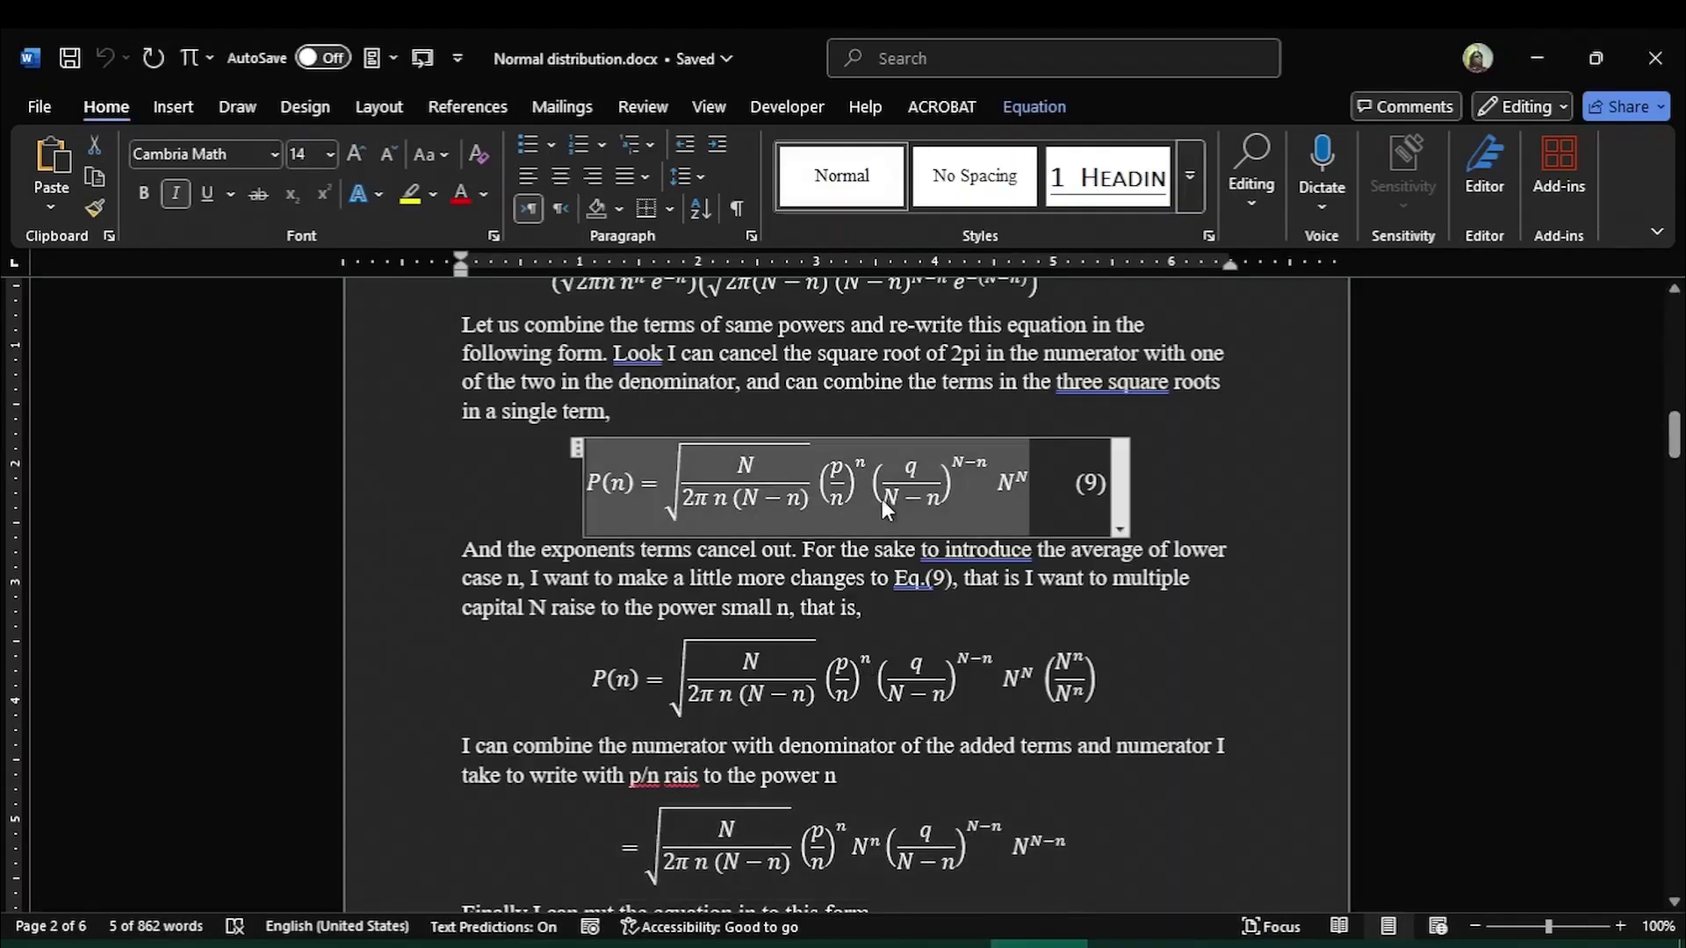
left_click(1177, 531)
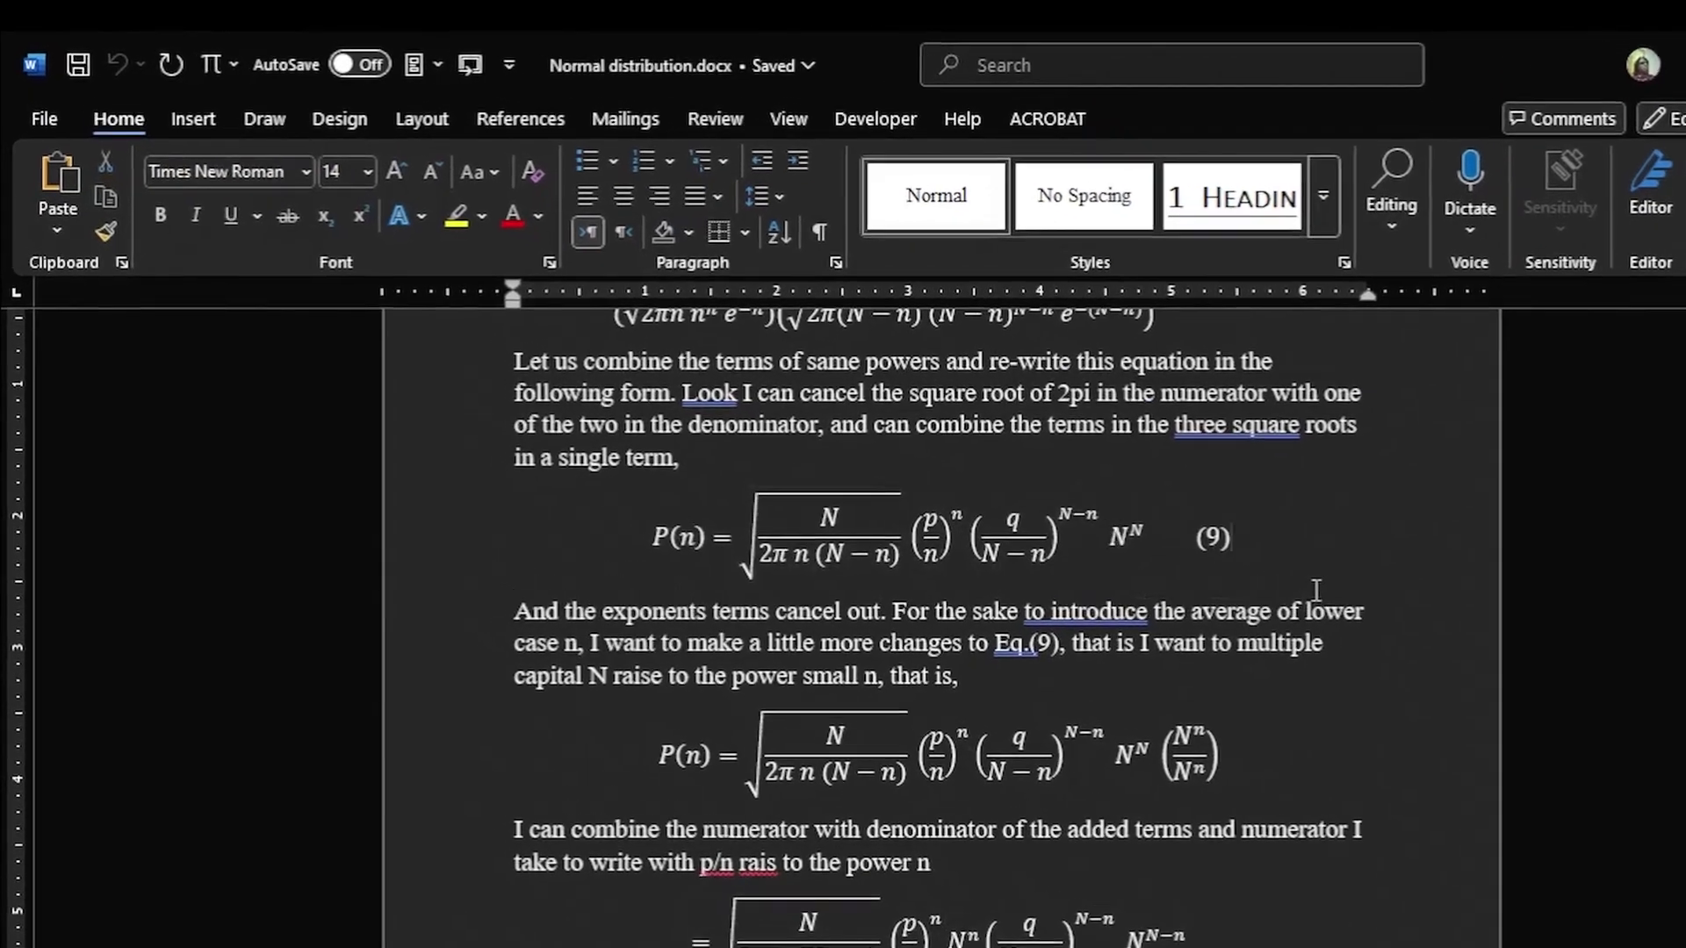
scroll(1317, 591, "up", 10)
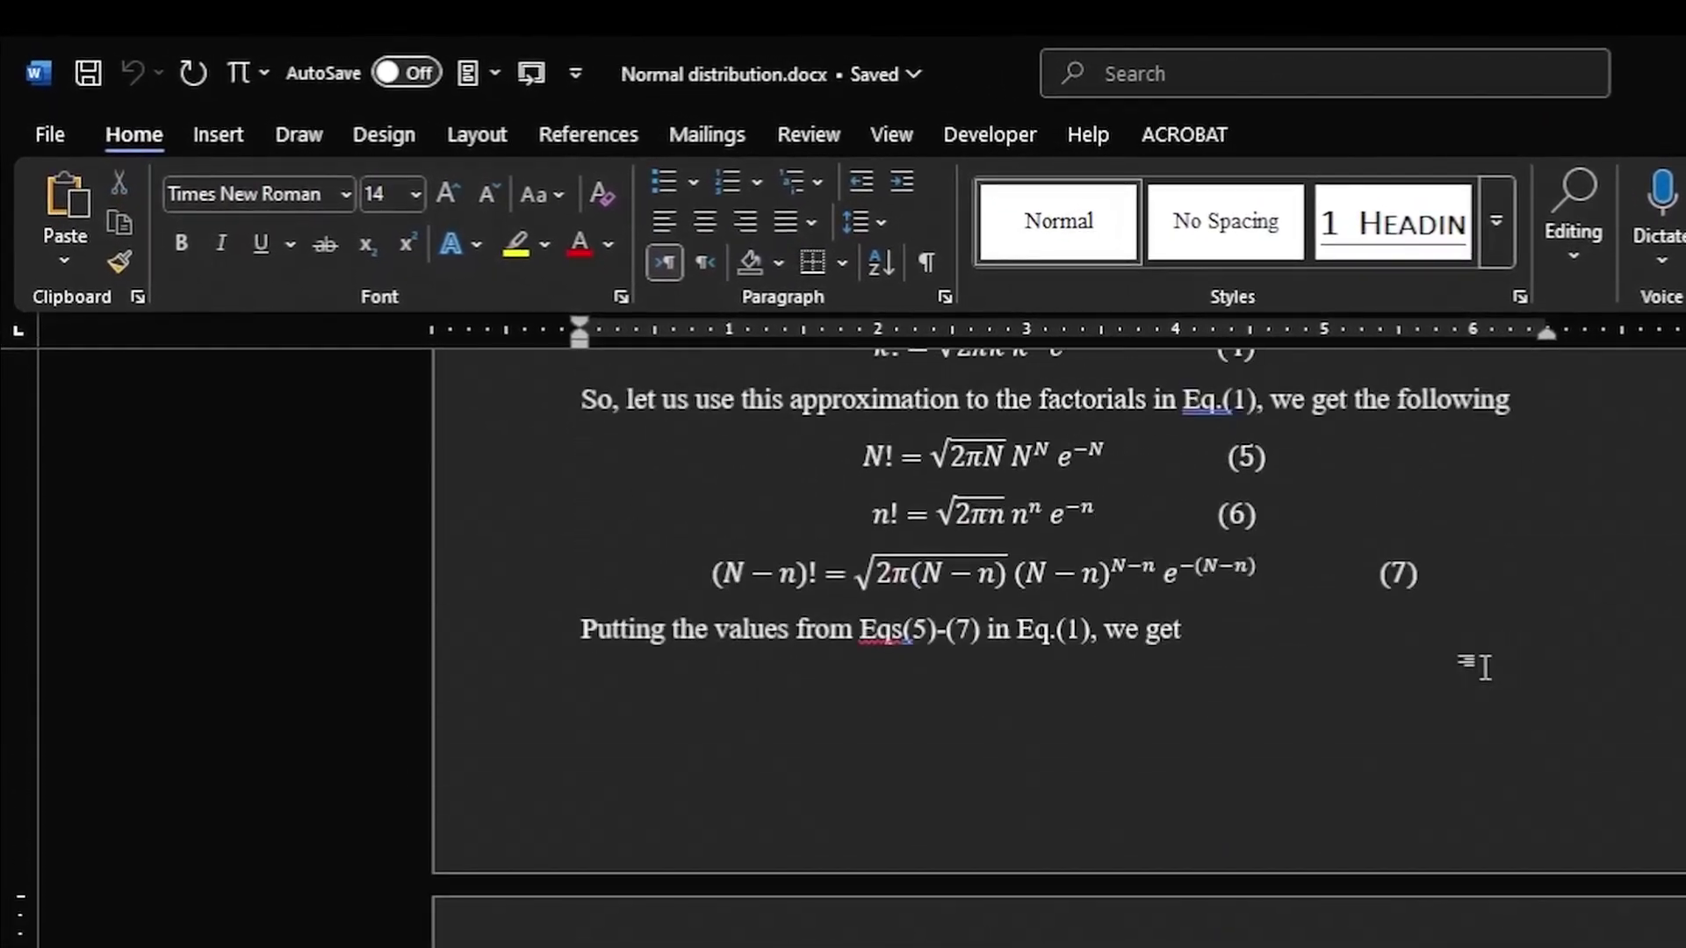
left_click(884, 459)
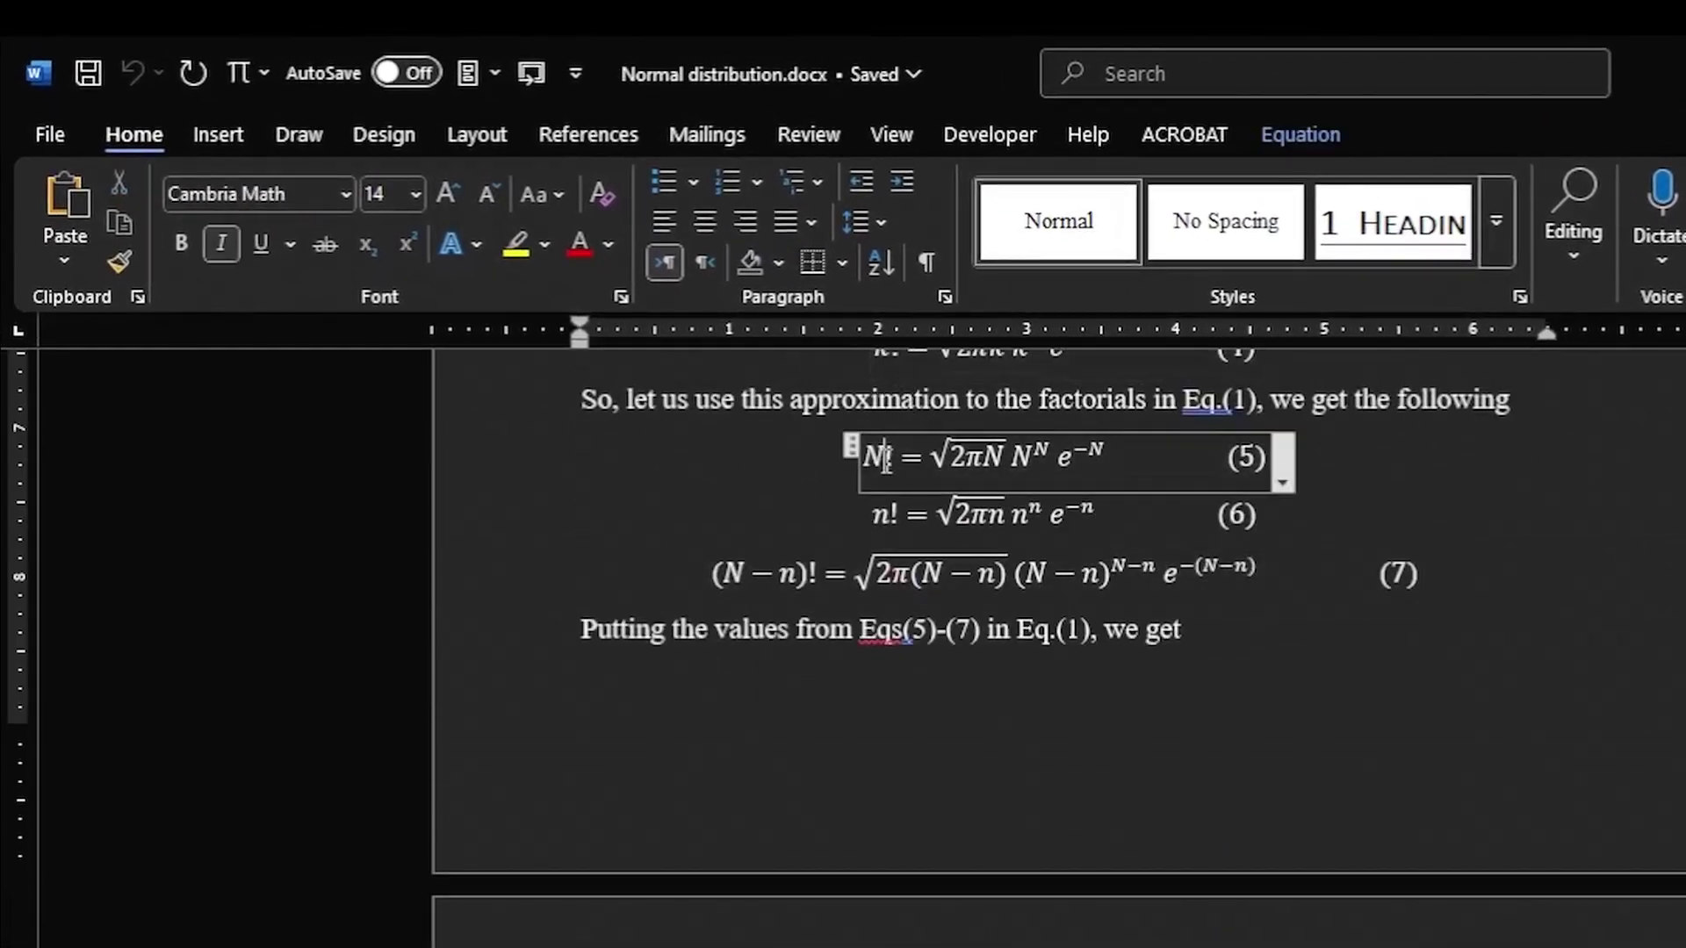
left_click_drag(856, 446, 1098, 457)
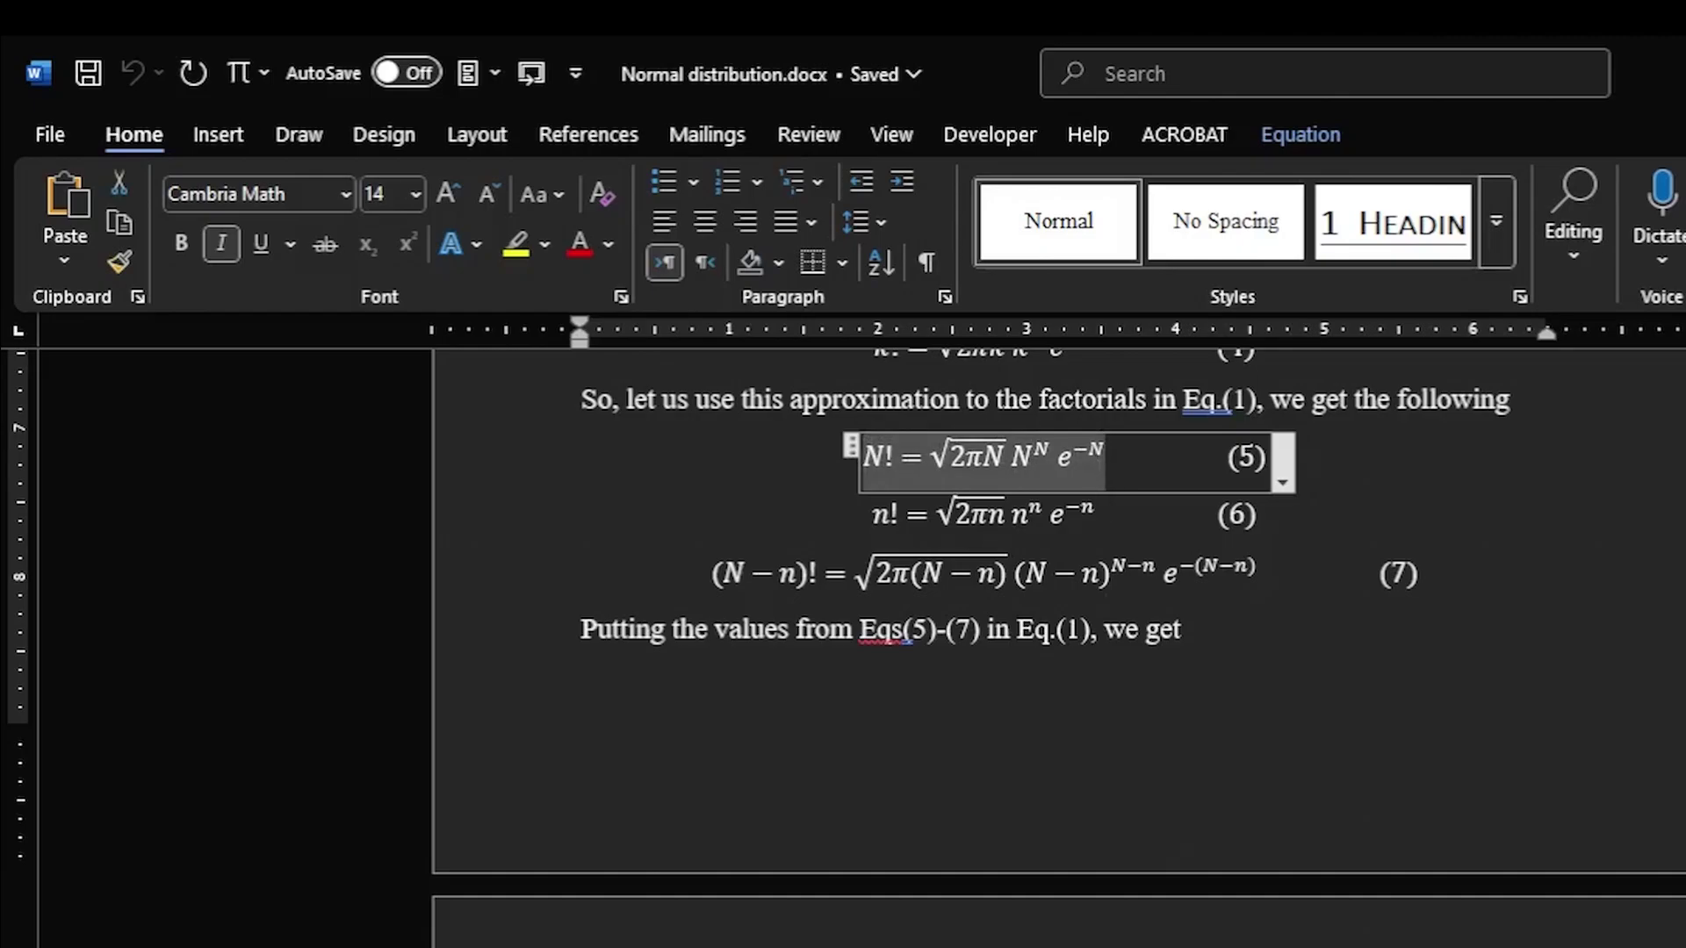
key("alt+Tab")
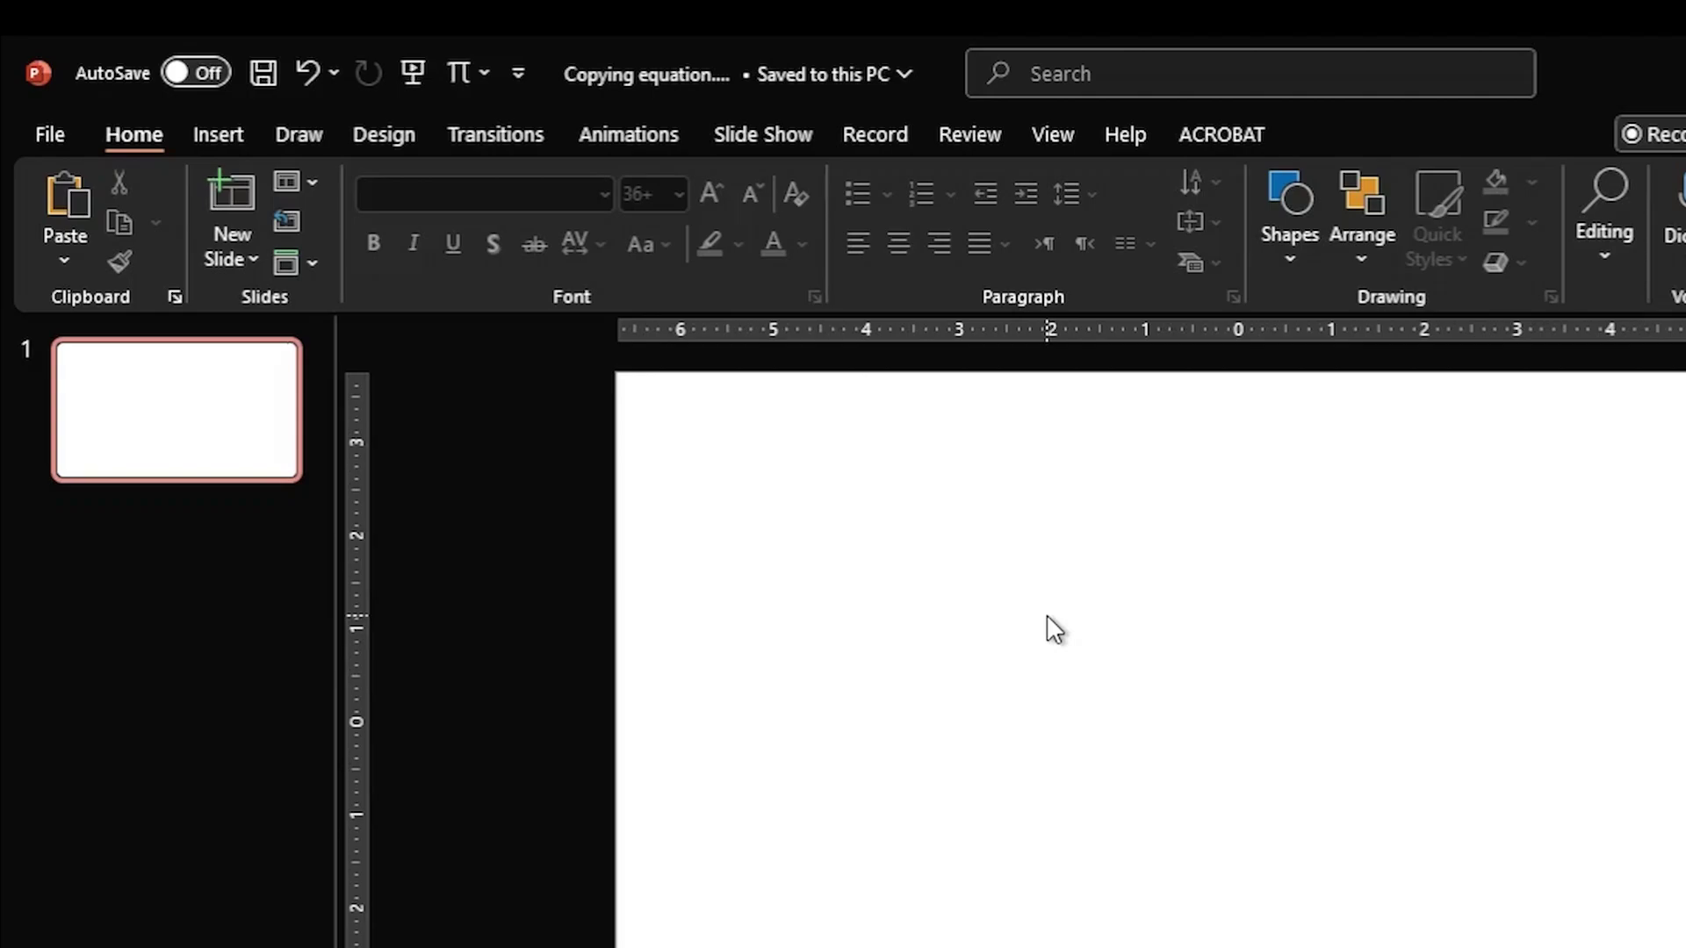
Step: Paste the copied N! equation and dismiss the resulting instability error
key("ctrl+v")
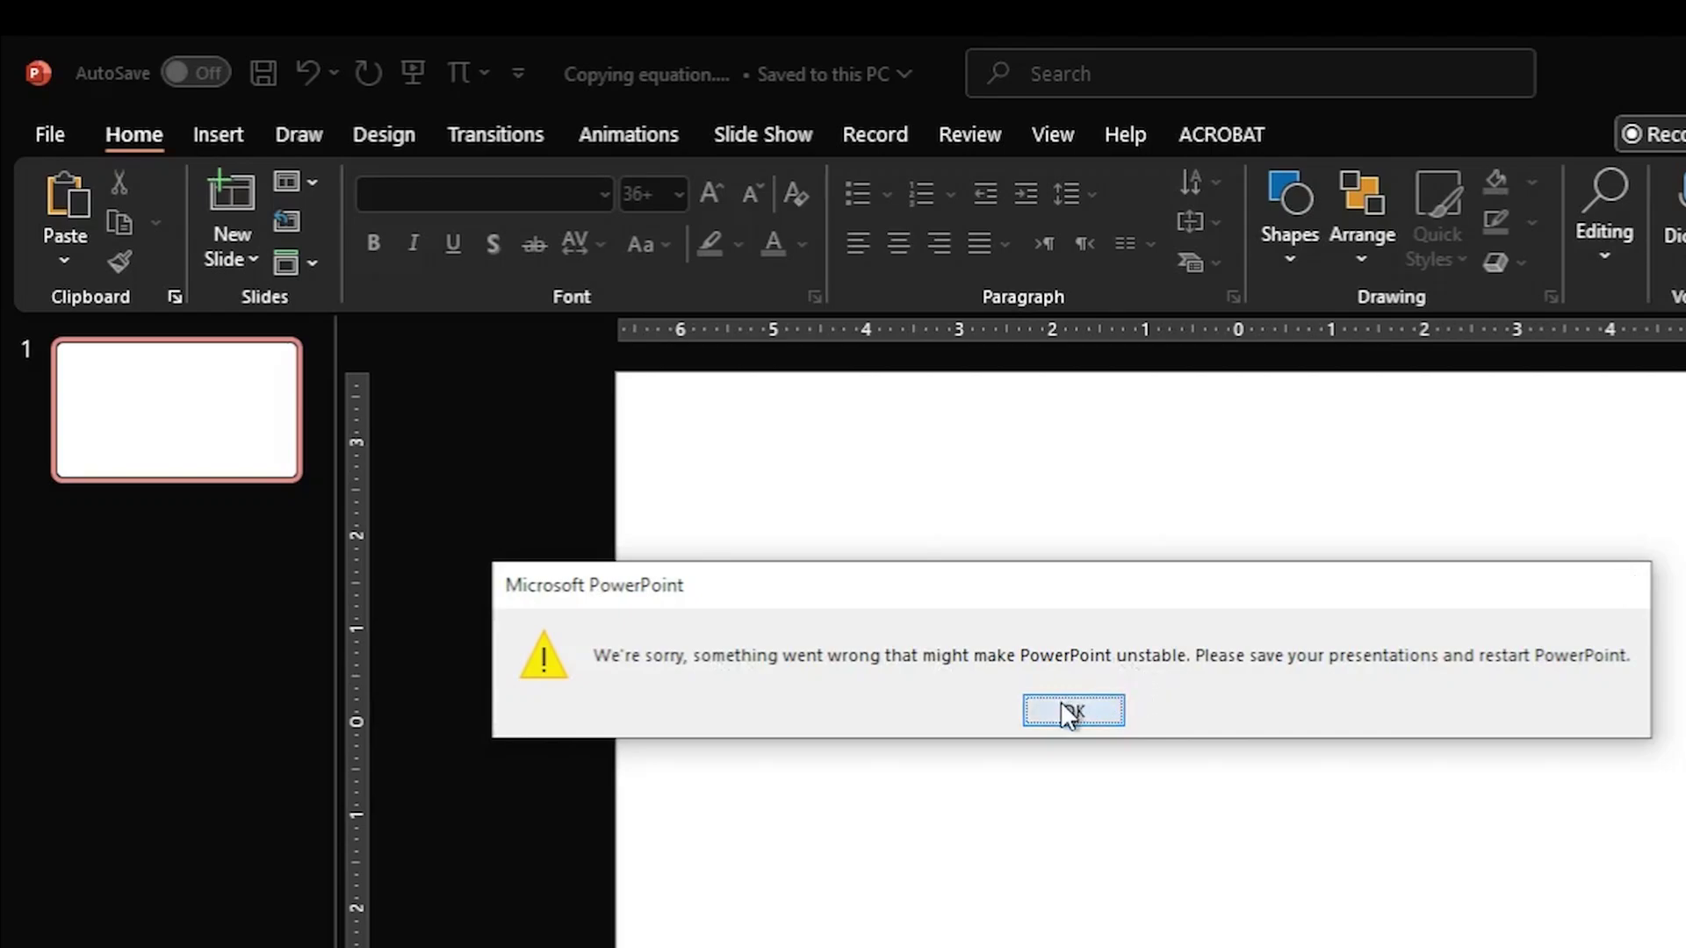
left_click(1067, 712)
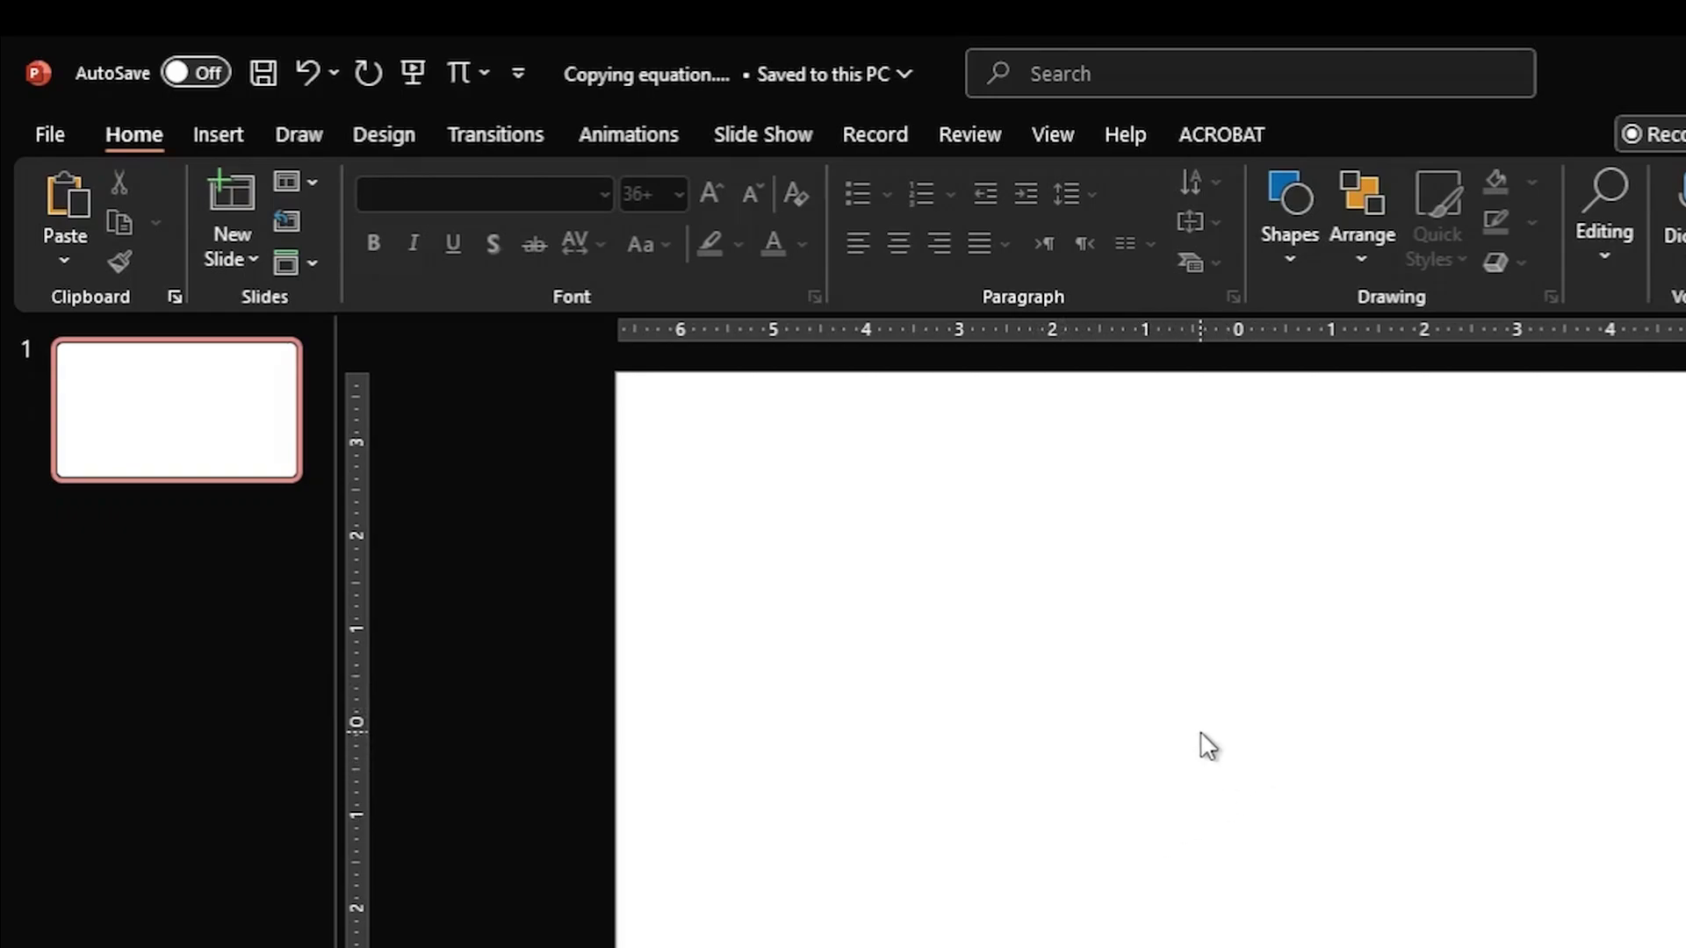
Step: Open PowerPoint Options and go into the full Trust Center settings
left_click(42, 131)
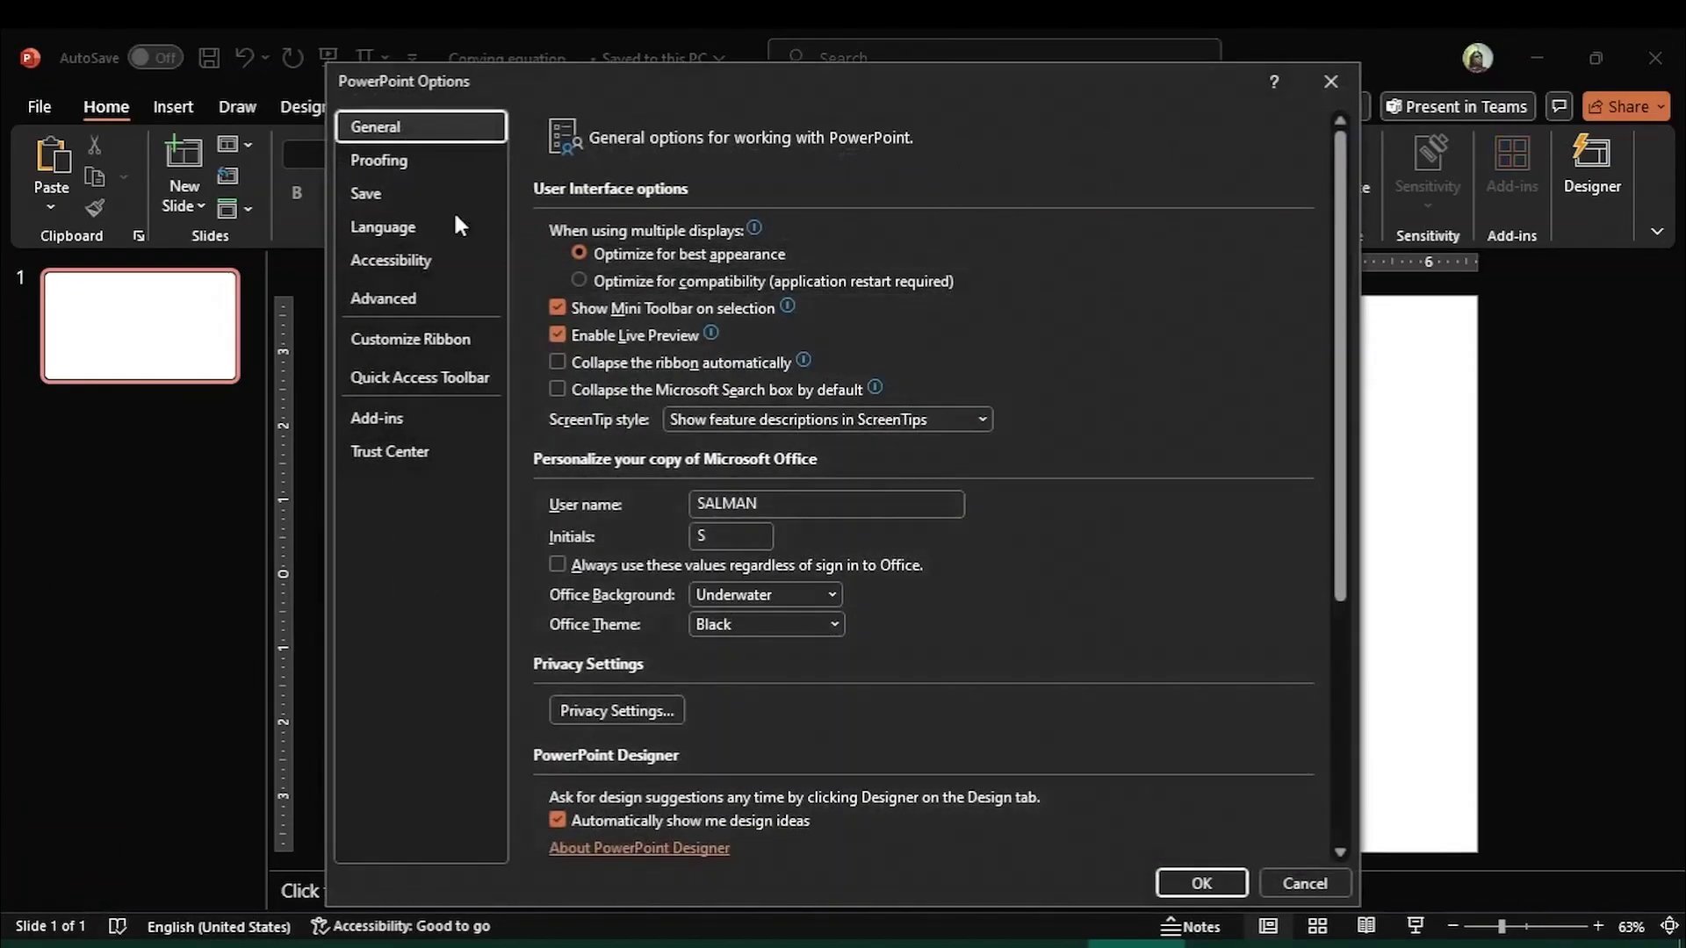
left_click(386, 450)
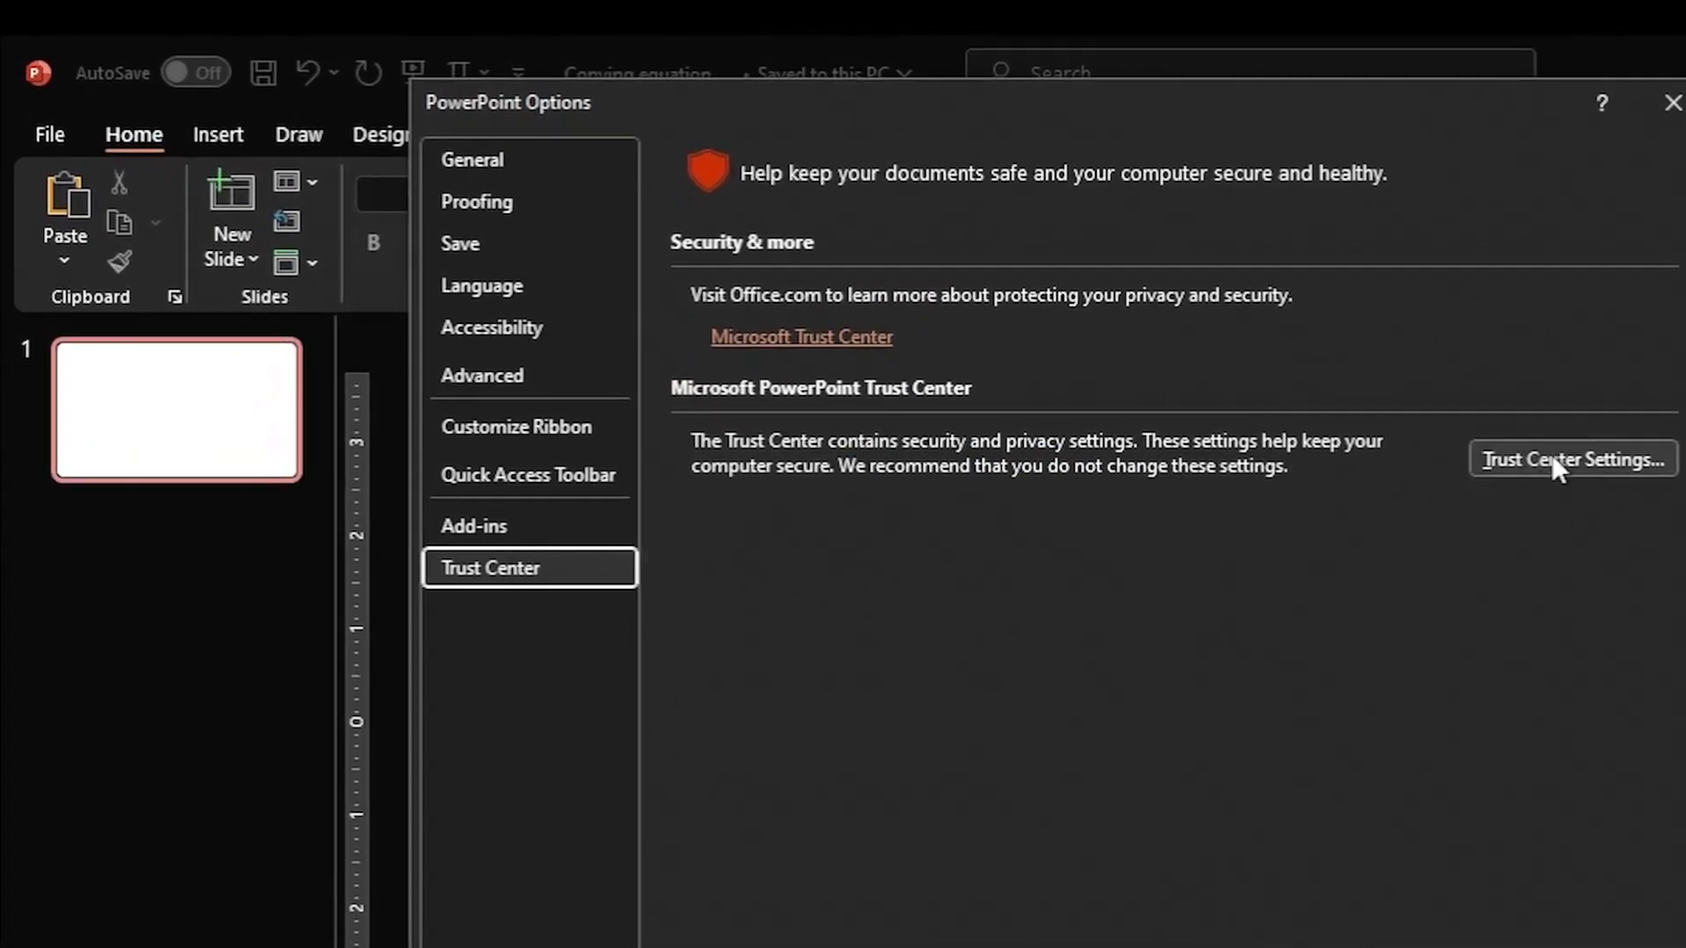
left_click(1552, 455)
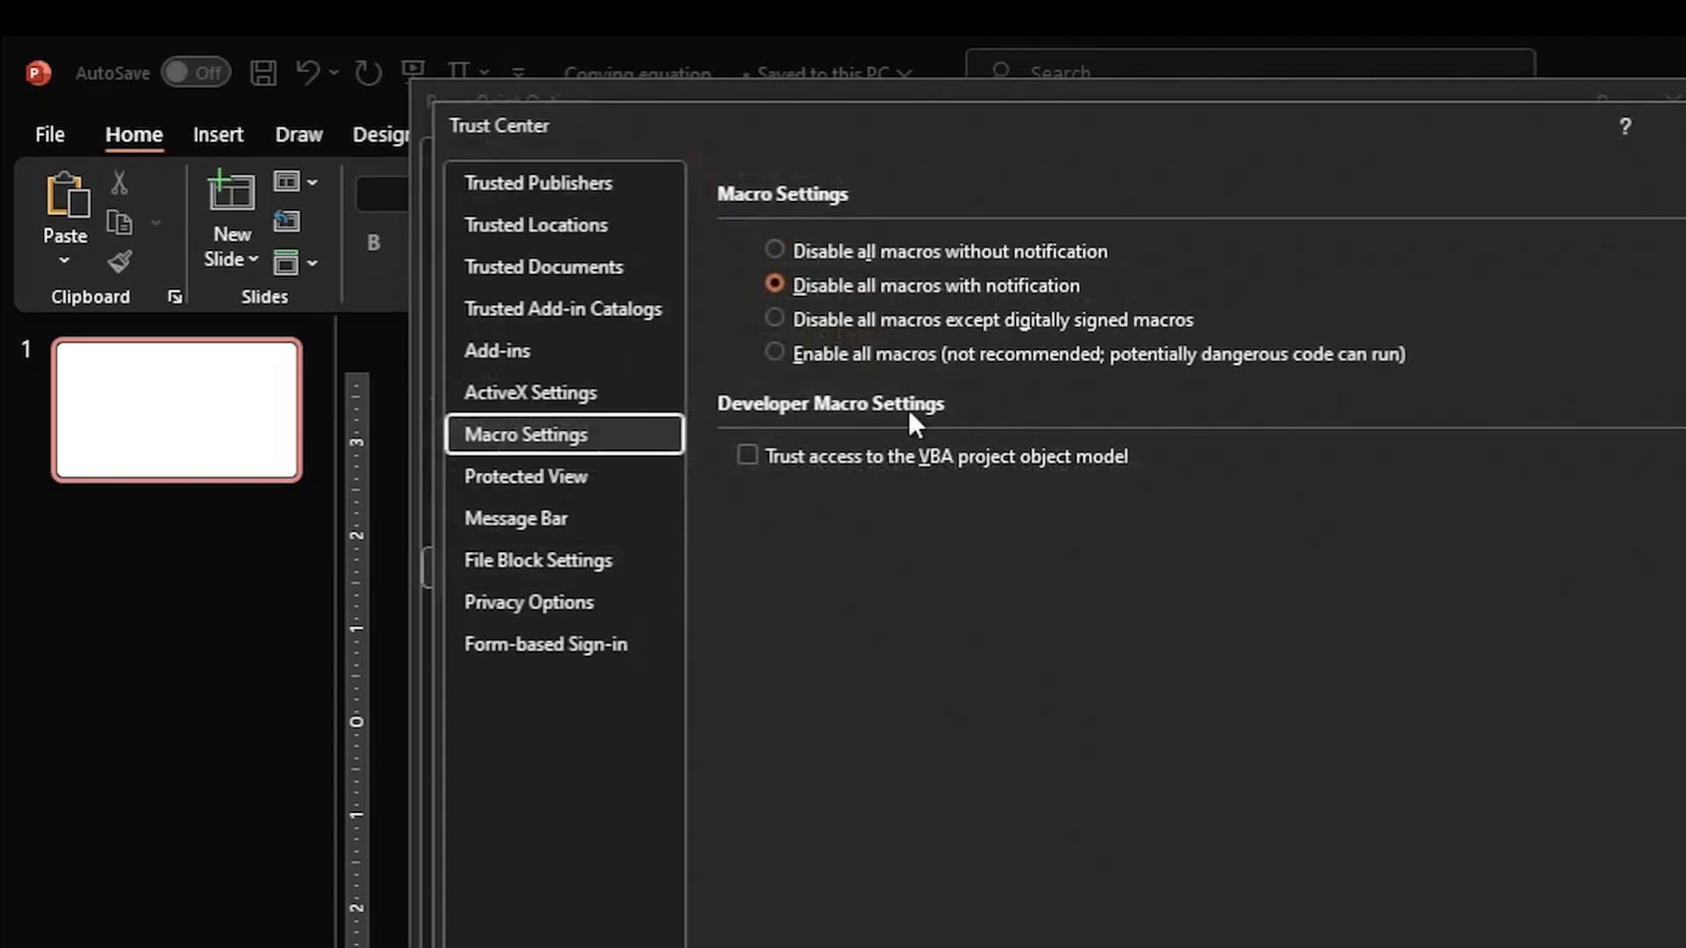
Step: Toggle the Internet, unsafe-location and Outlook Protected View options on then off, and confirm the Trust Center
left_click(538, 474)
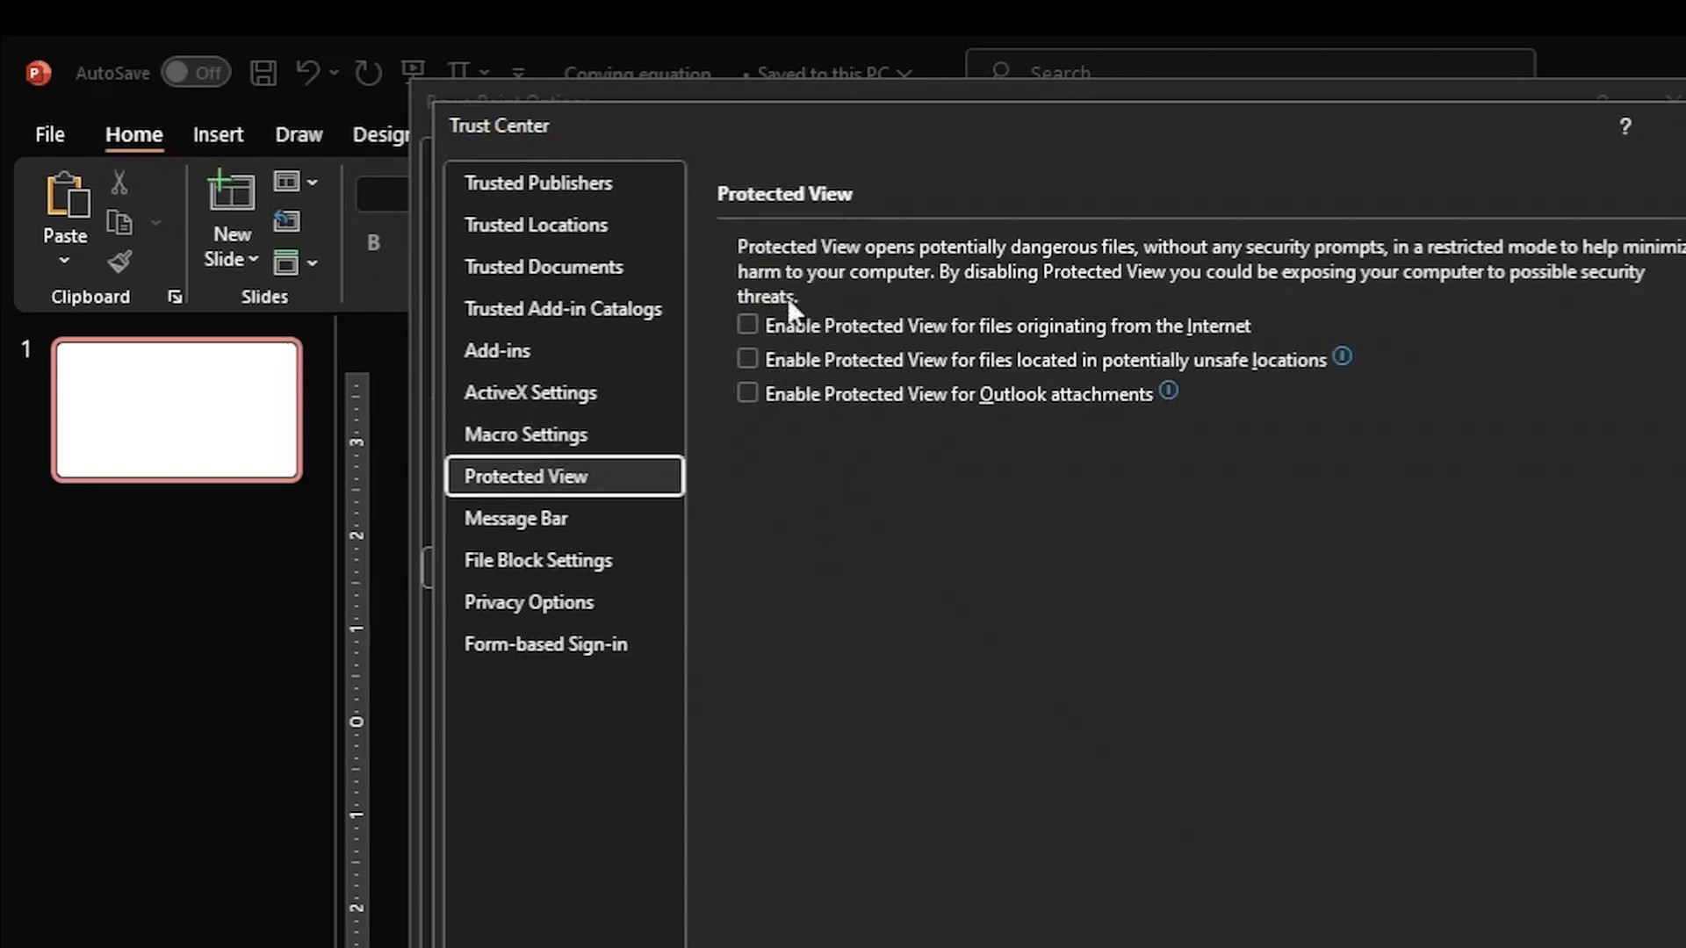
left_click(748, 319)
left_click(749, 359)
left_click(748, 395)
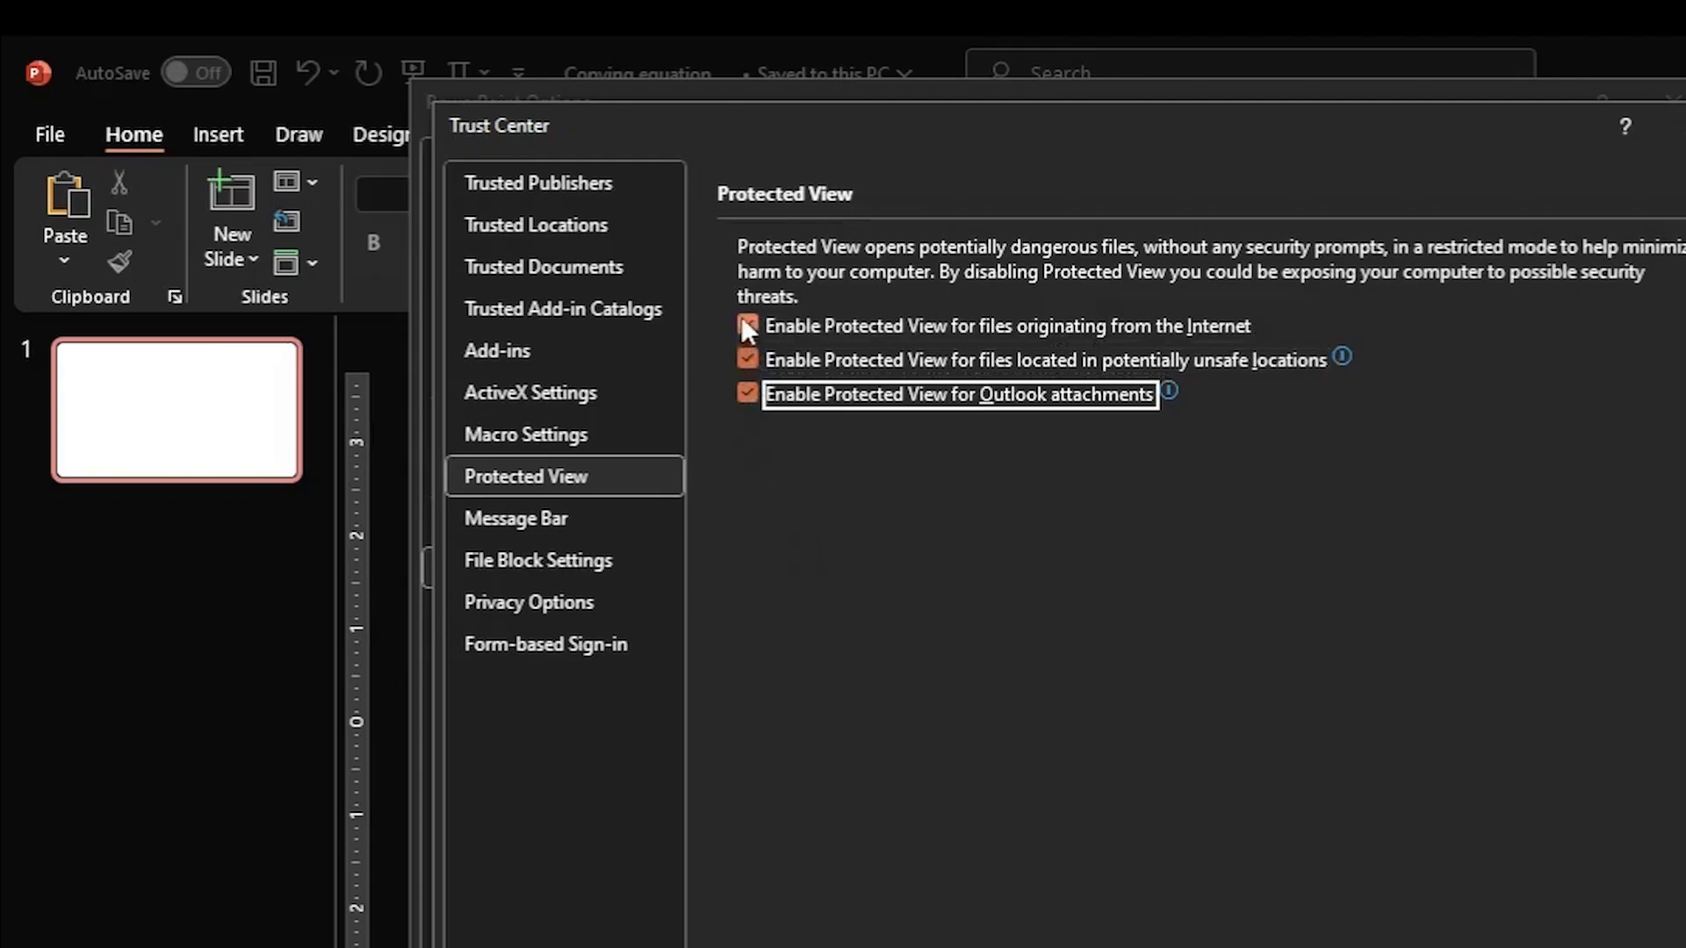
left_click(745, 319)
left_click(747, 356)
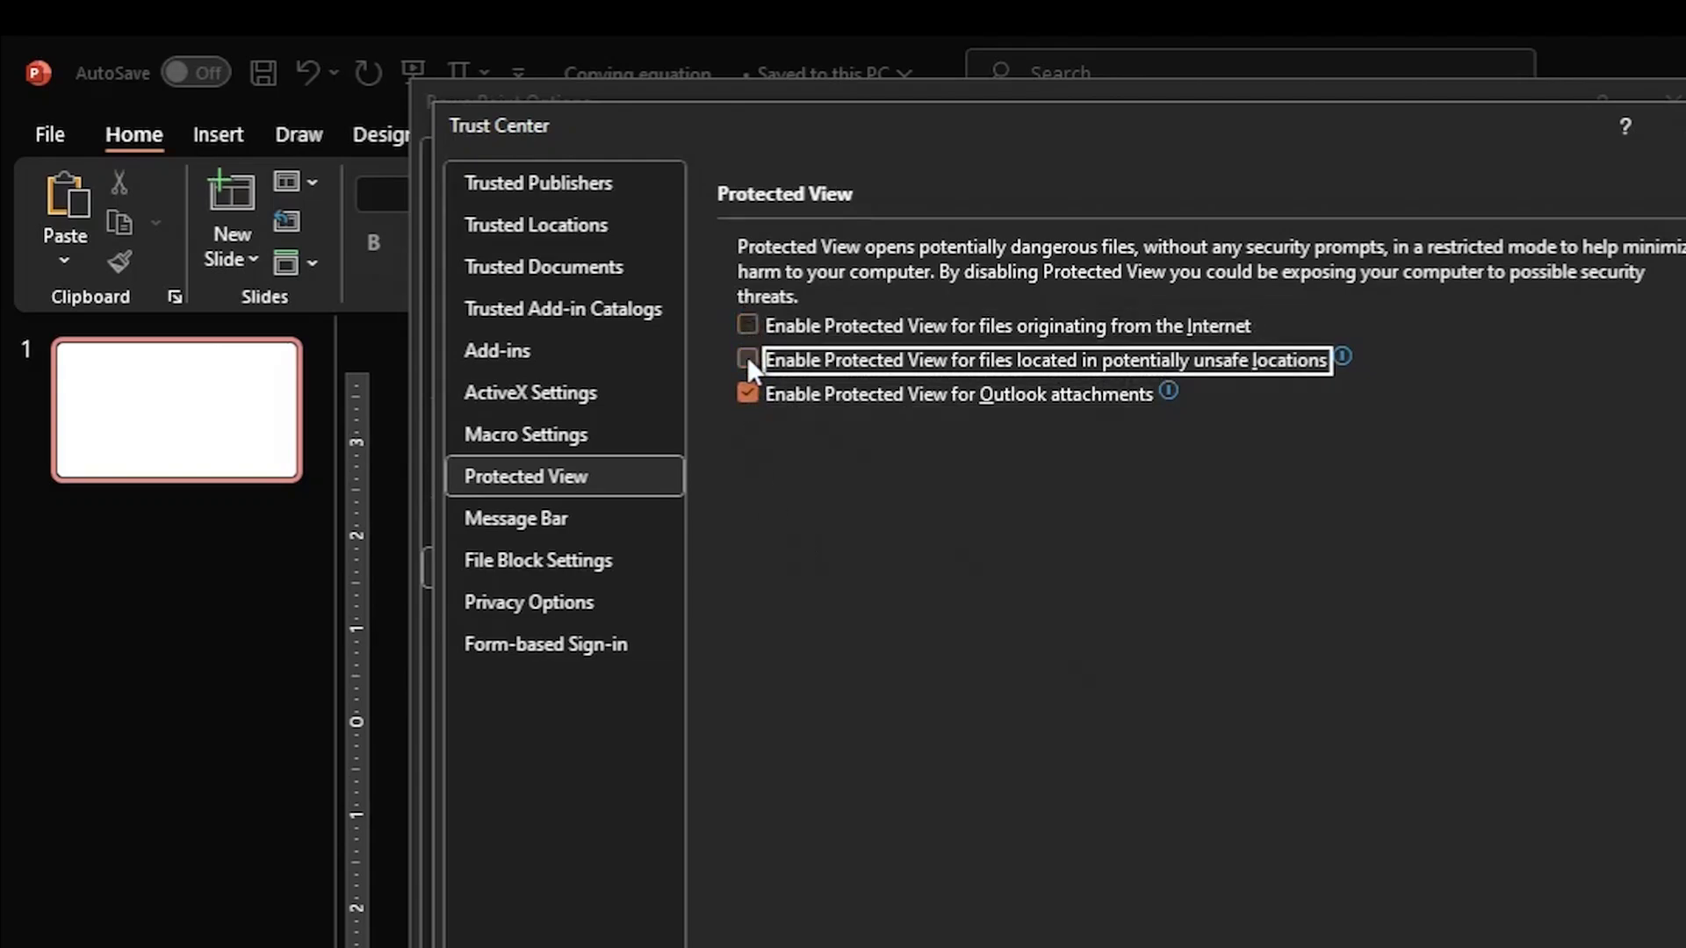
left_click(747, 393)
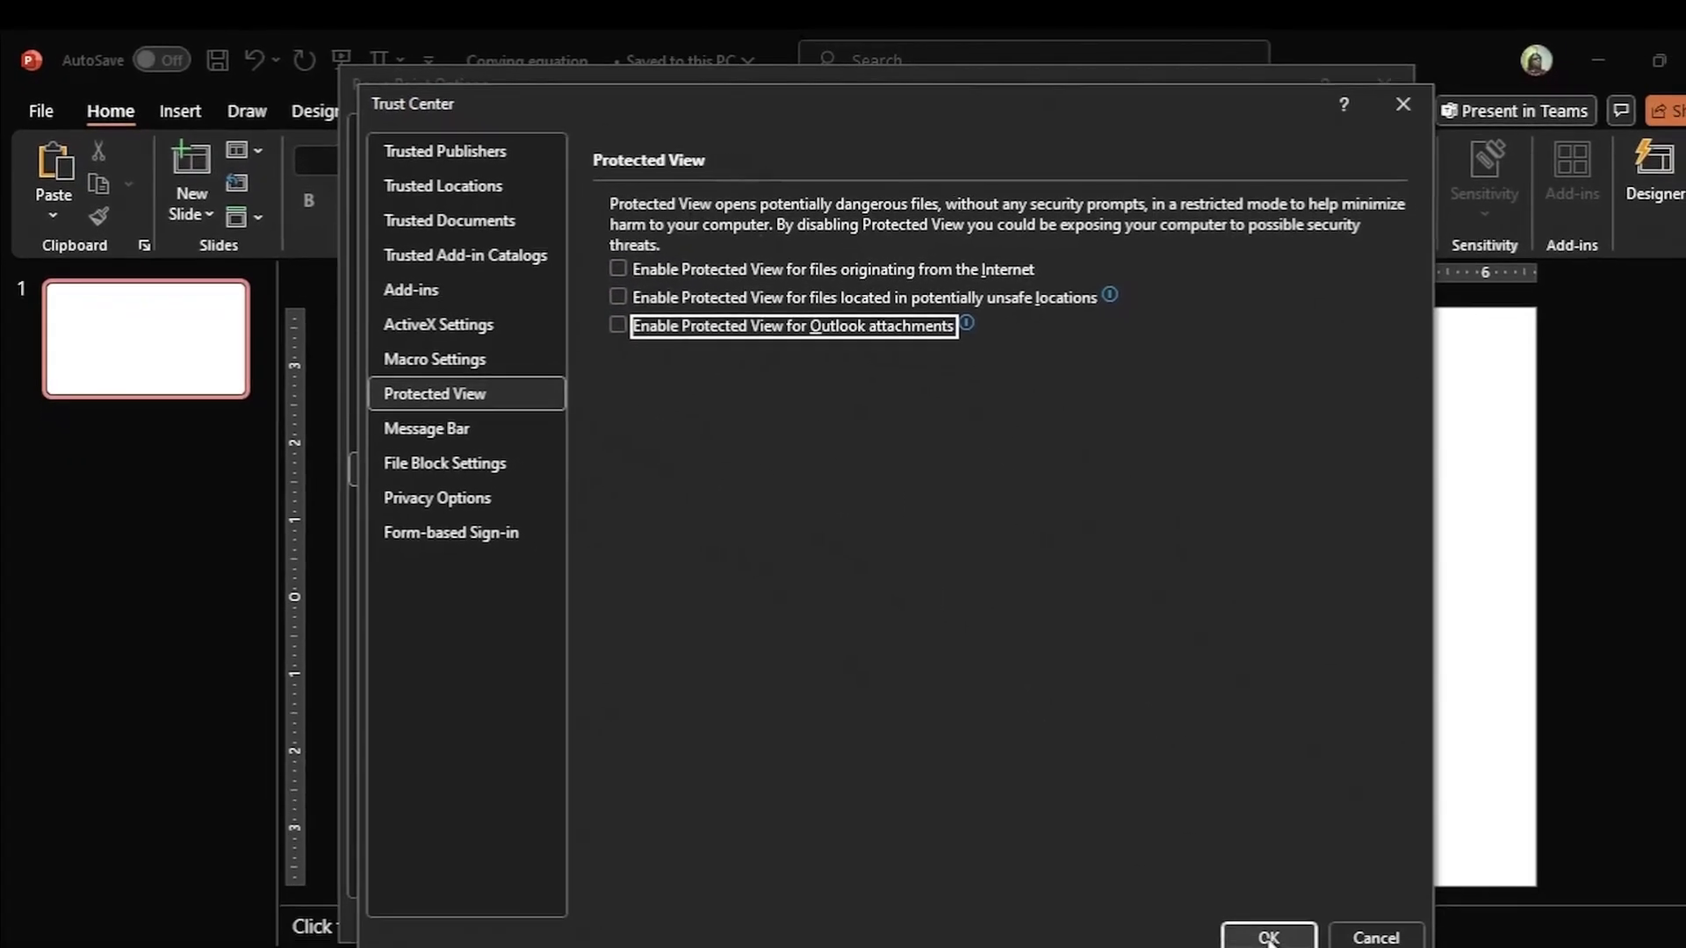
left_click(1269, 937)
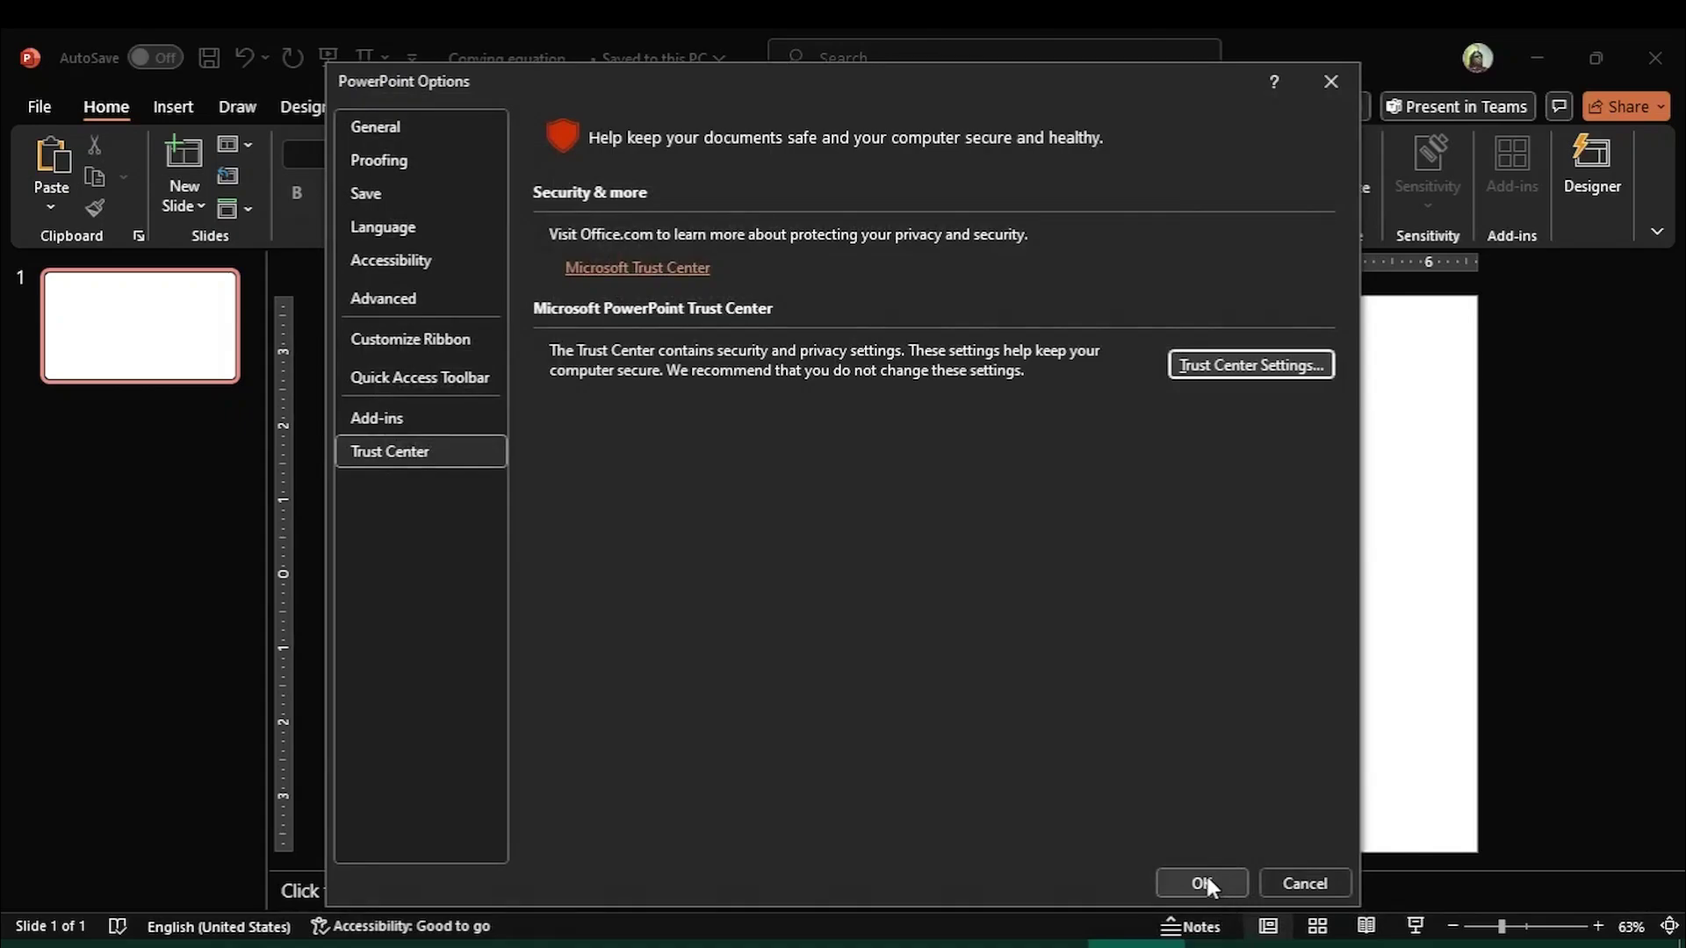
Step: Confirm PowerPoint Options and show the Clipboard pane listing the N!, P(n) and k! equations
left_click(1202, 880)
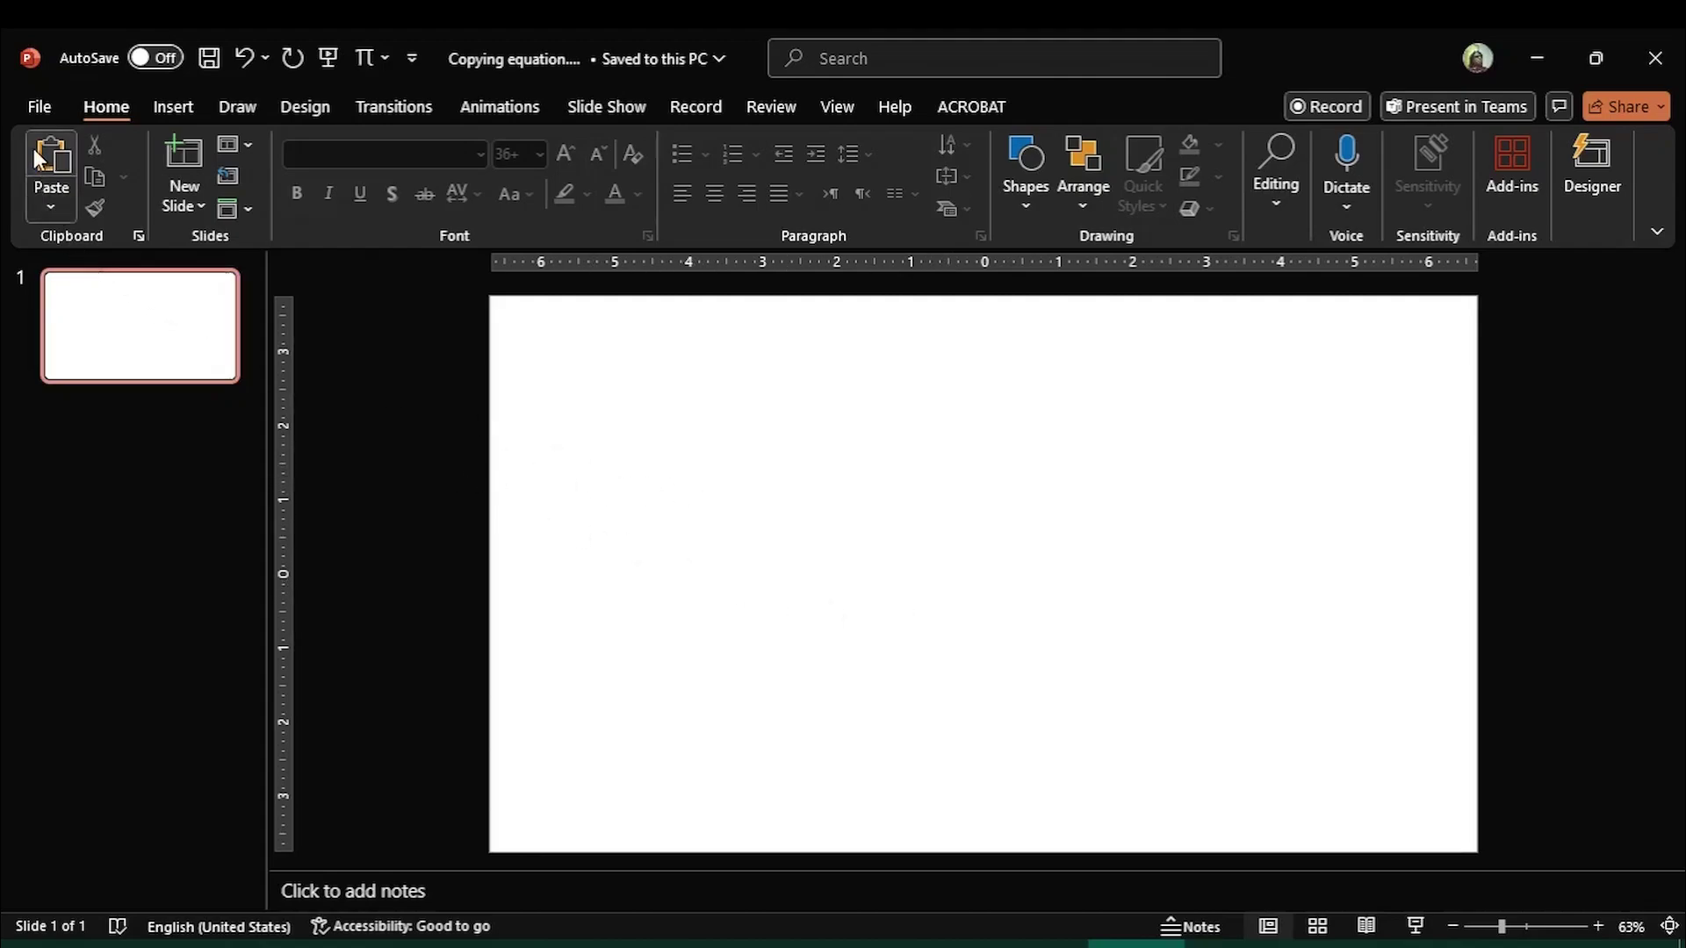
left_click(139, 234)
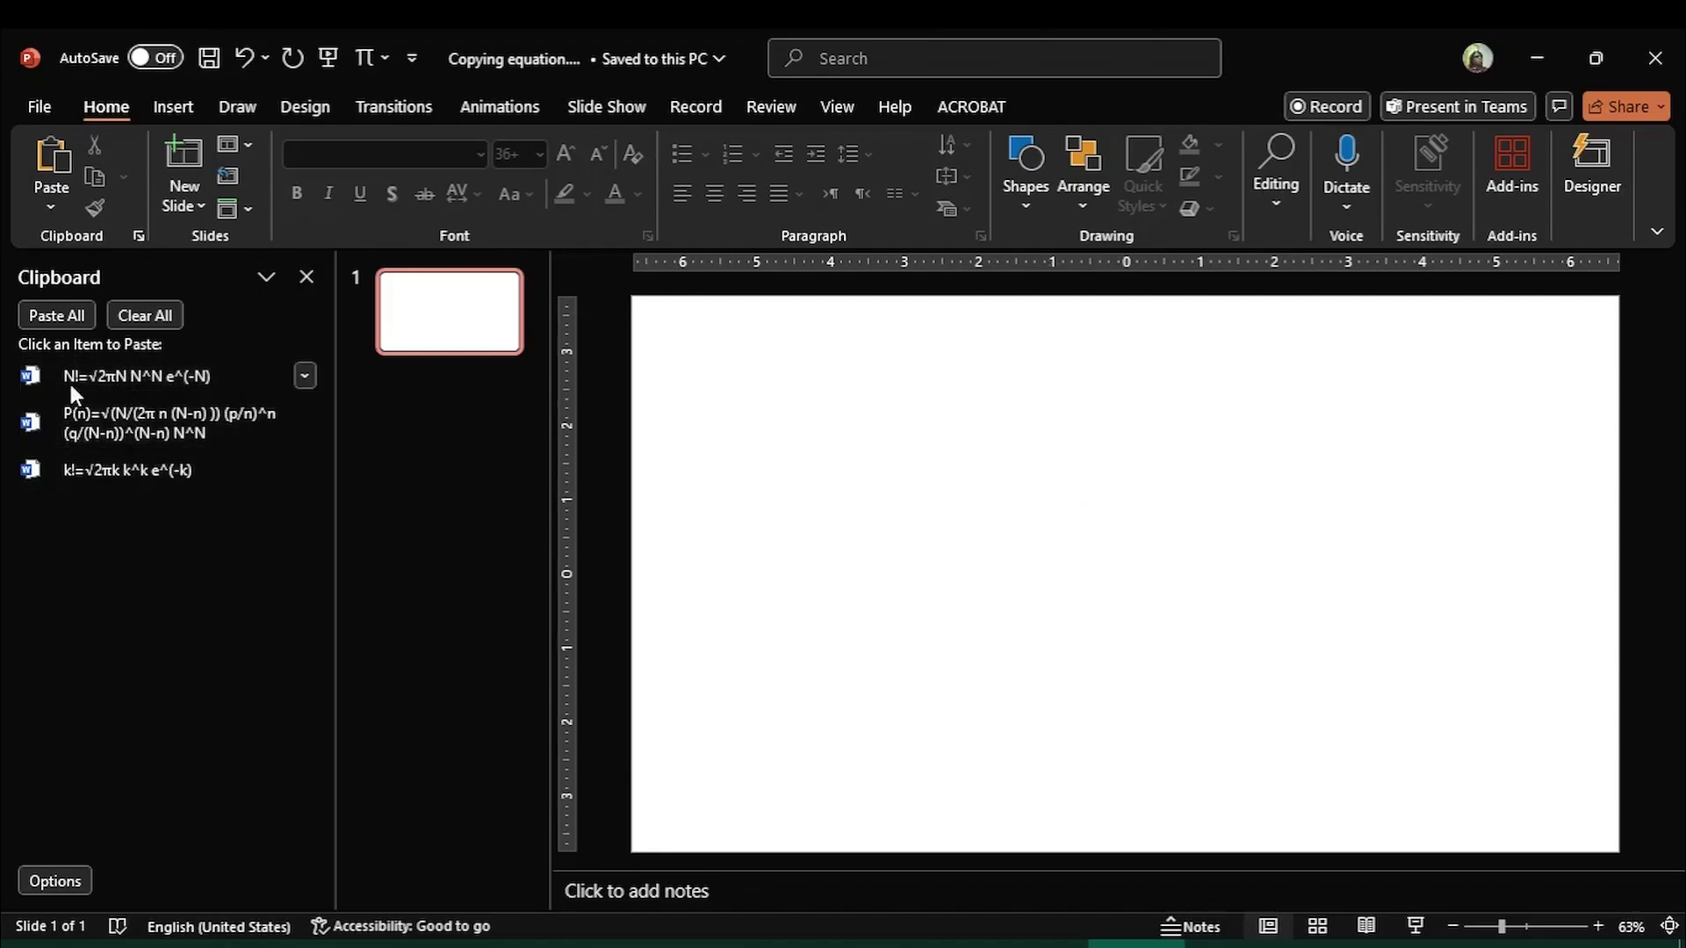
Step: Paste the N! item from the Clipboard pane, then delete the plain-text box it produced
left_click(113, 374)
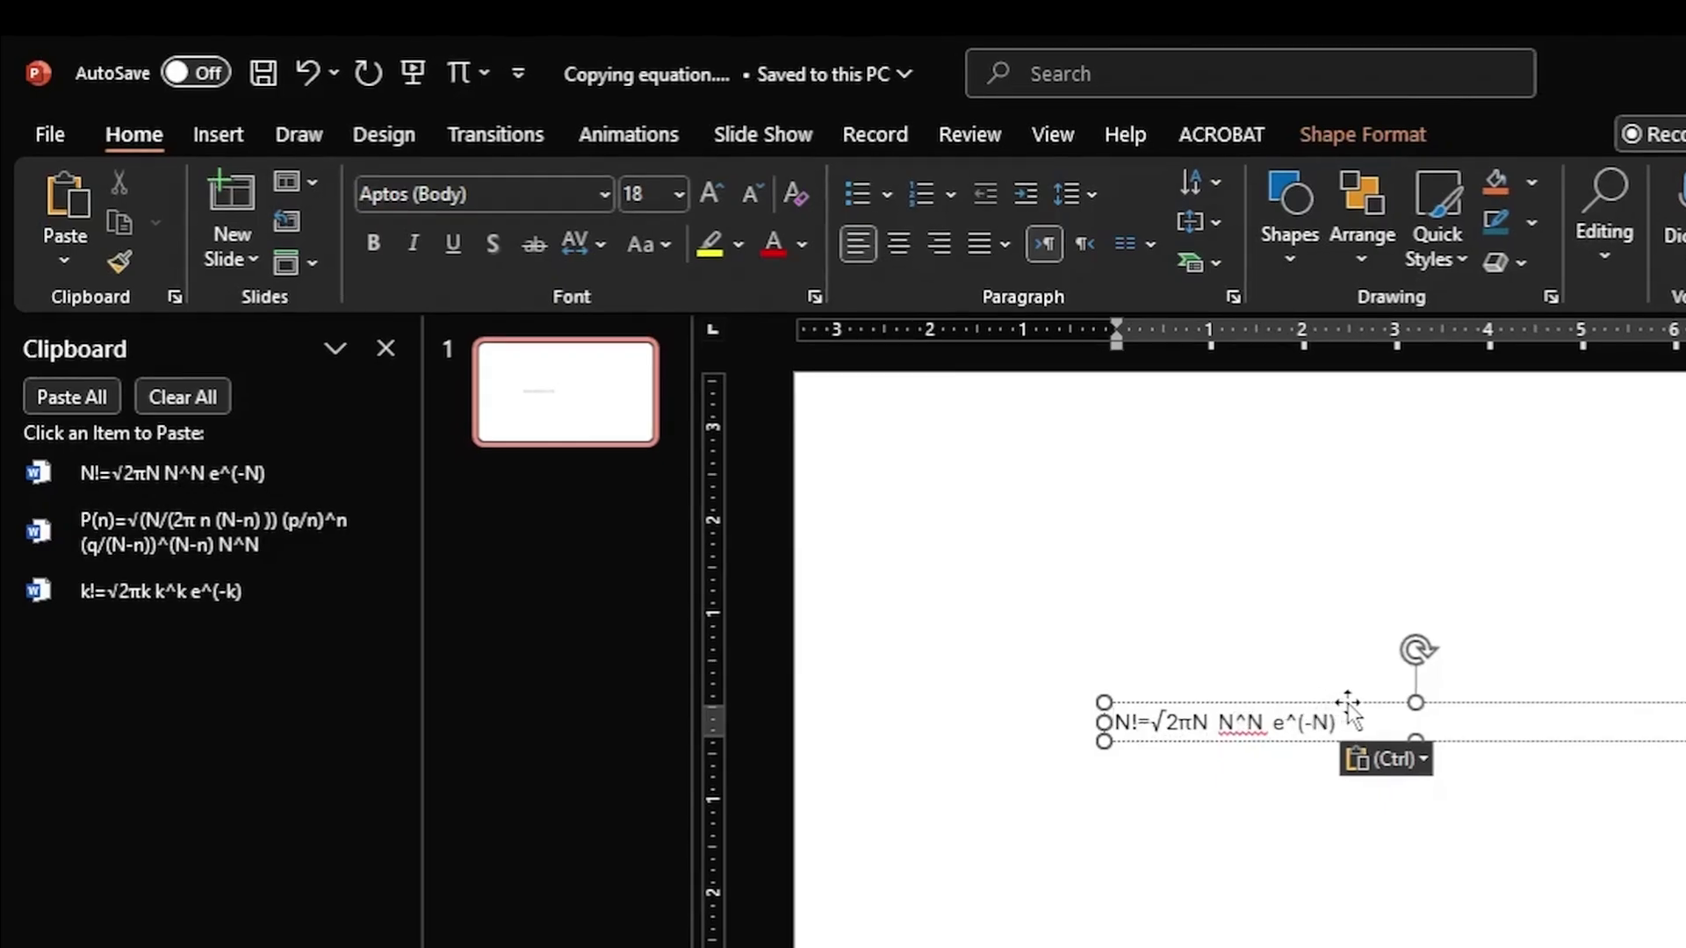
left_click(1352, 702)
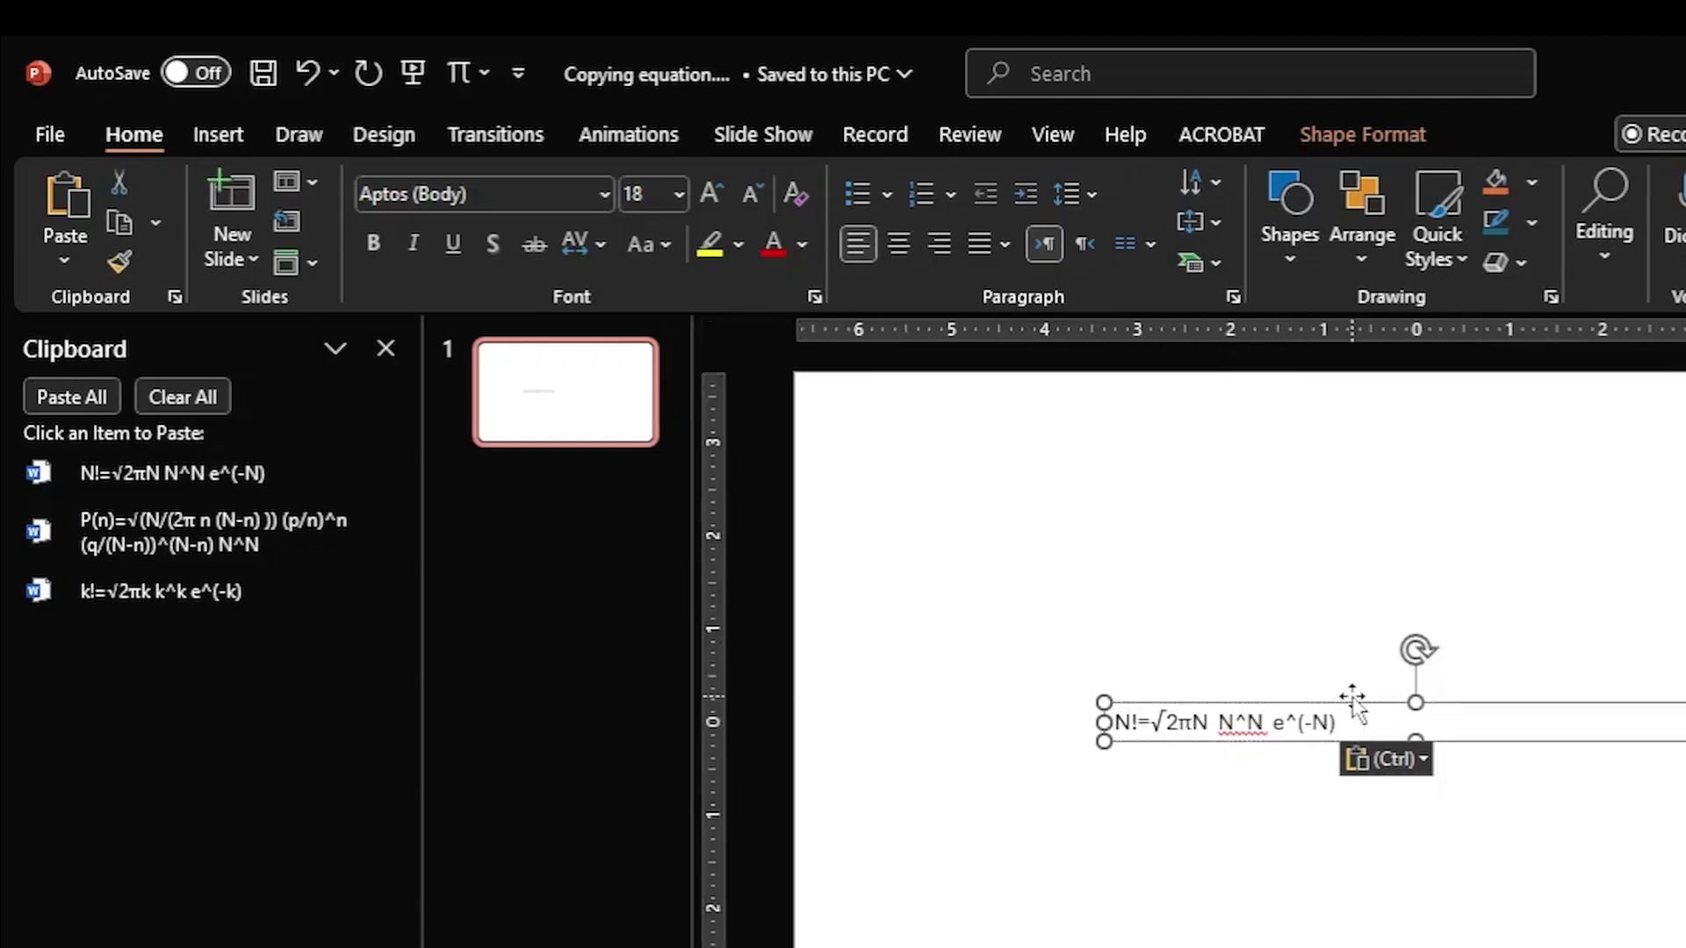
key("Delete")
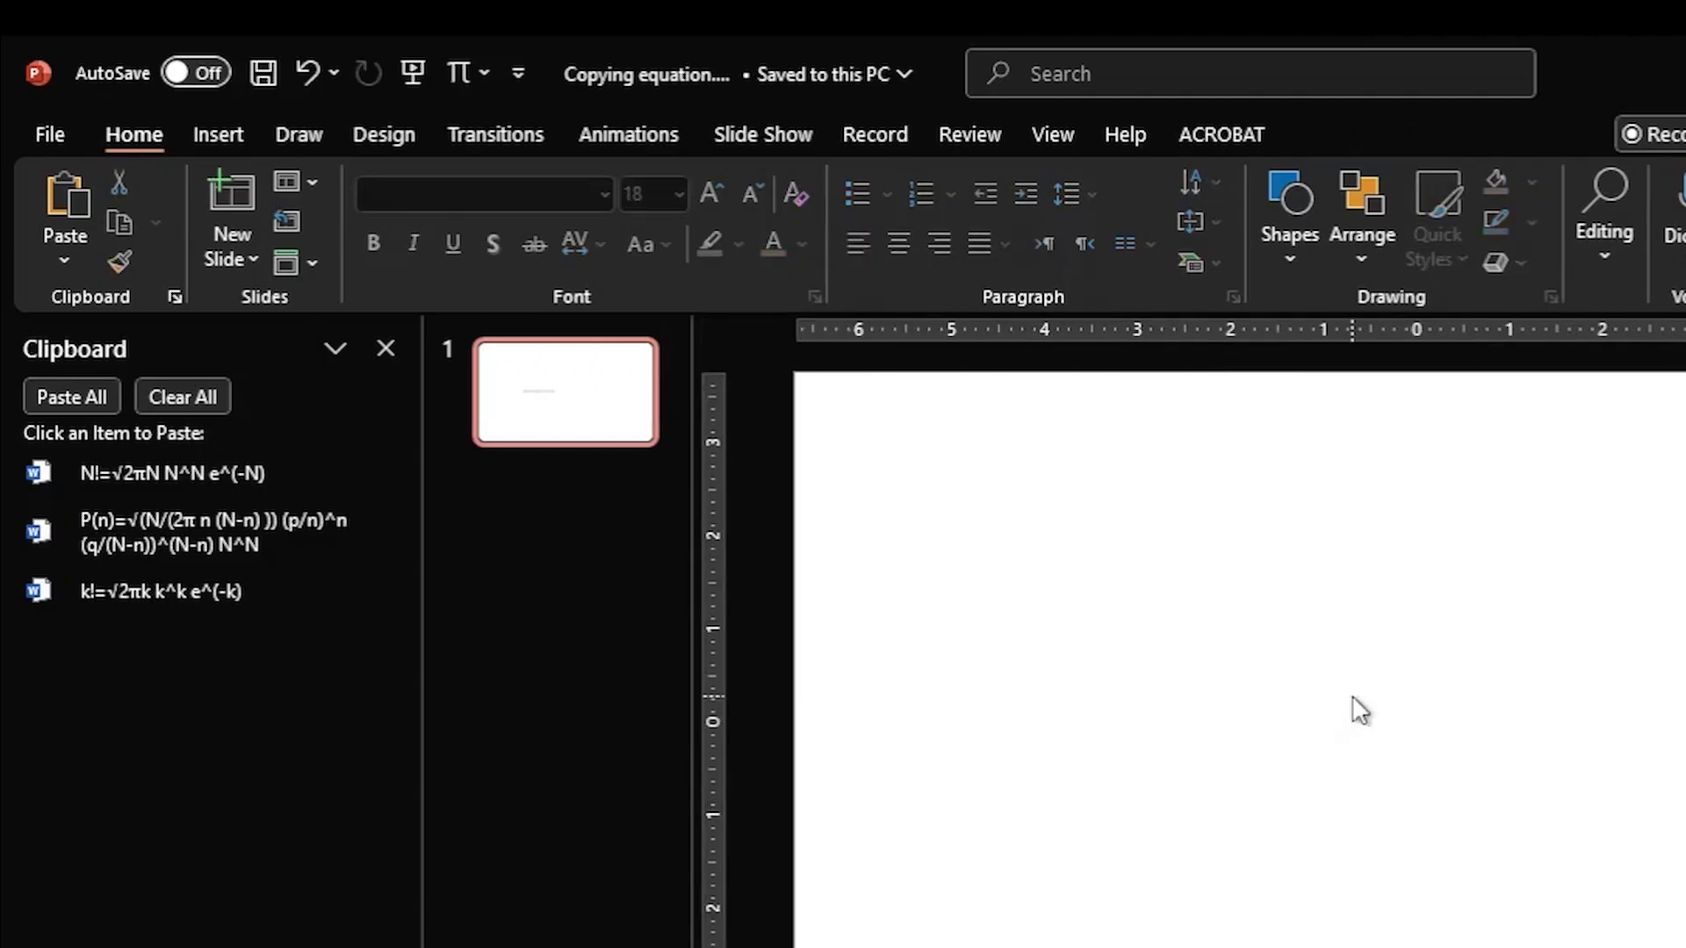
Step: Insert a new equation box and paste N! = √2πN N^N e^(-N) into it from the Clipboard
left_click(458, 70)
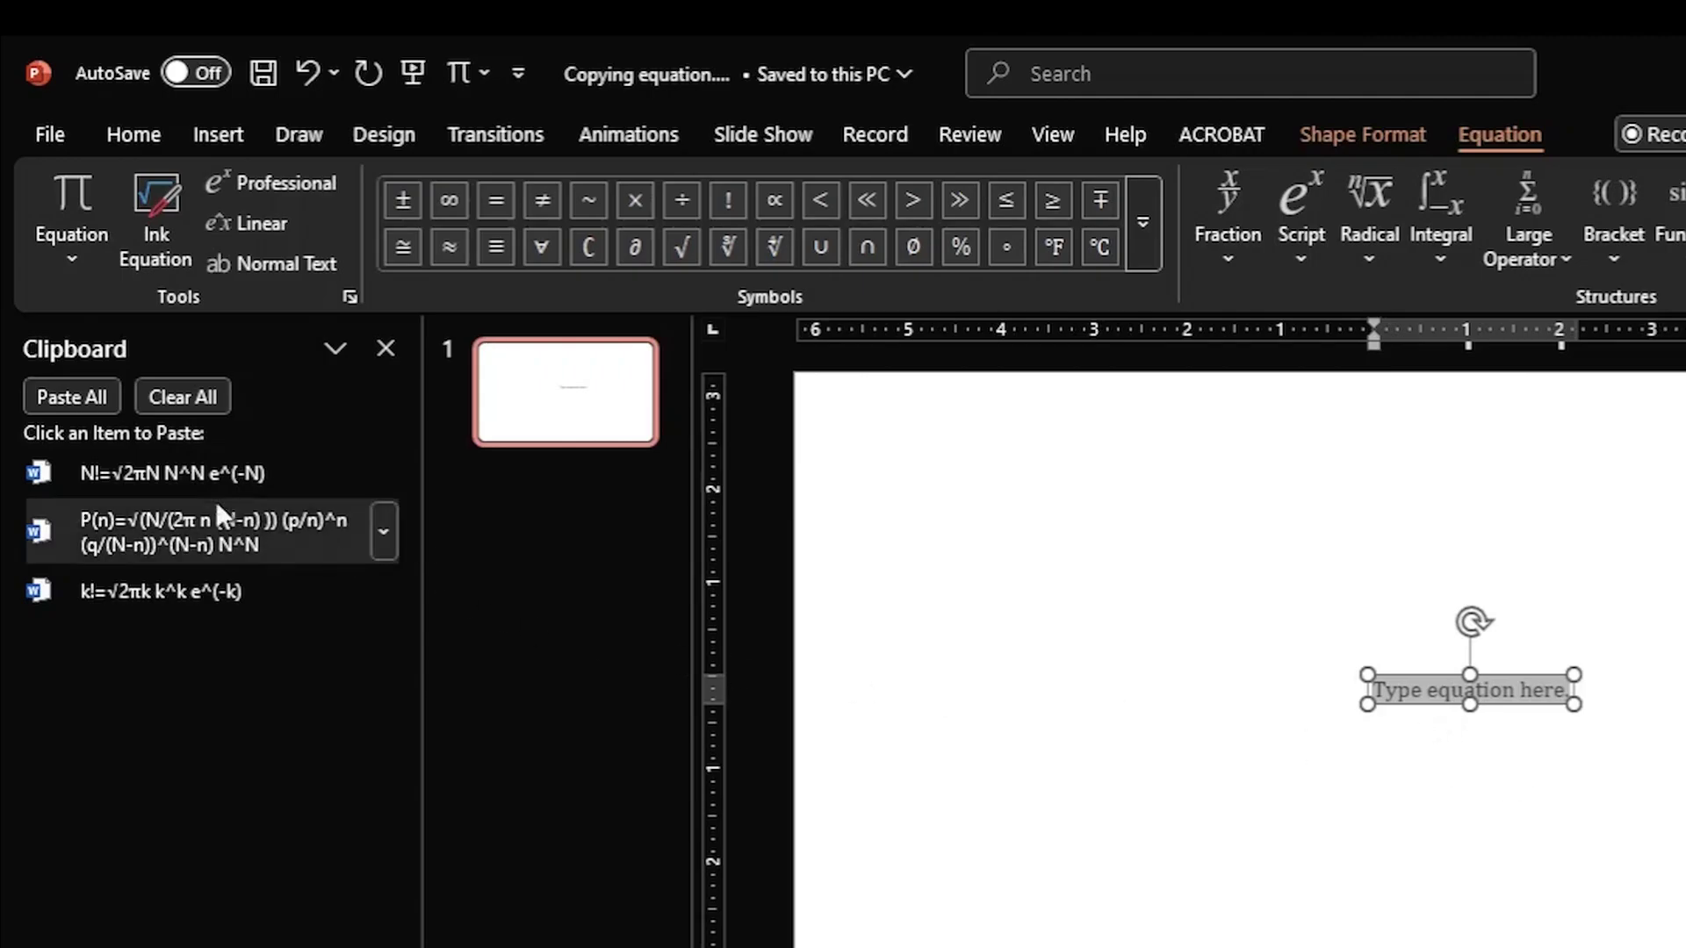
left_click(155, 467)
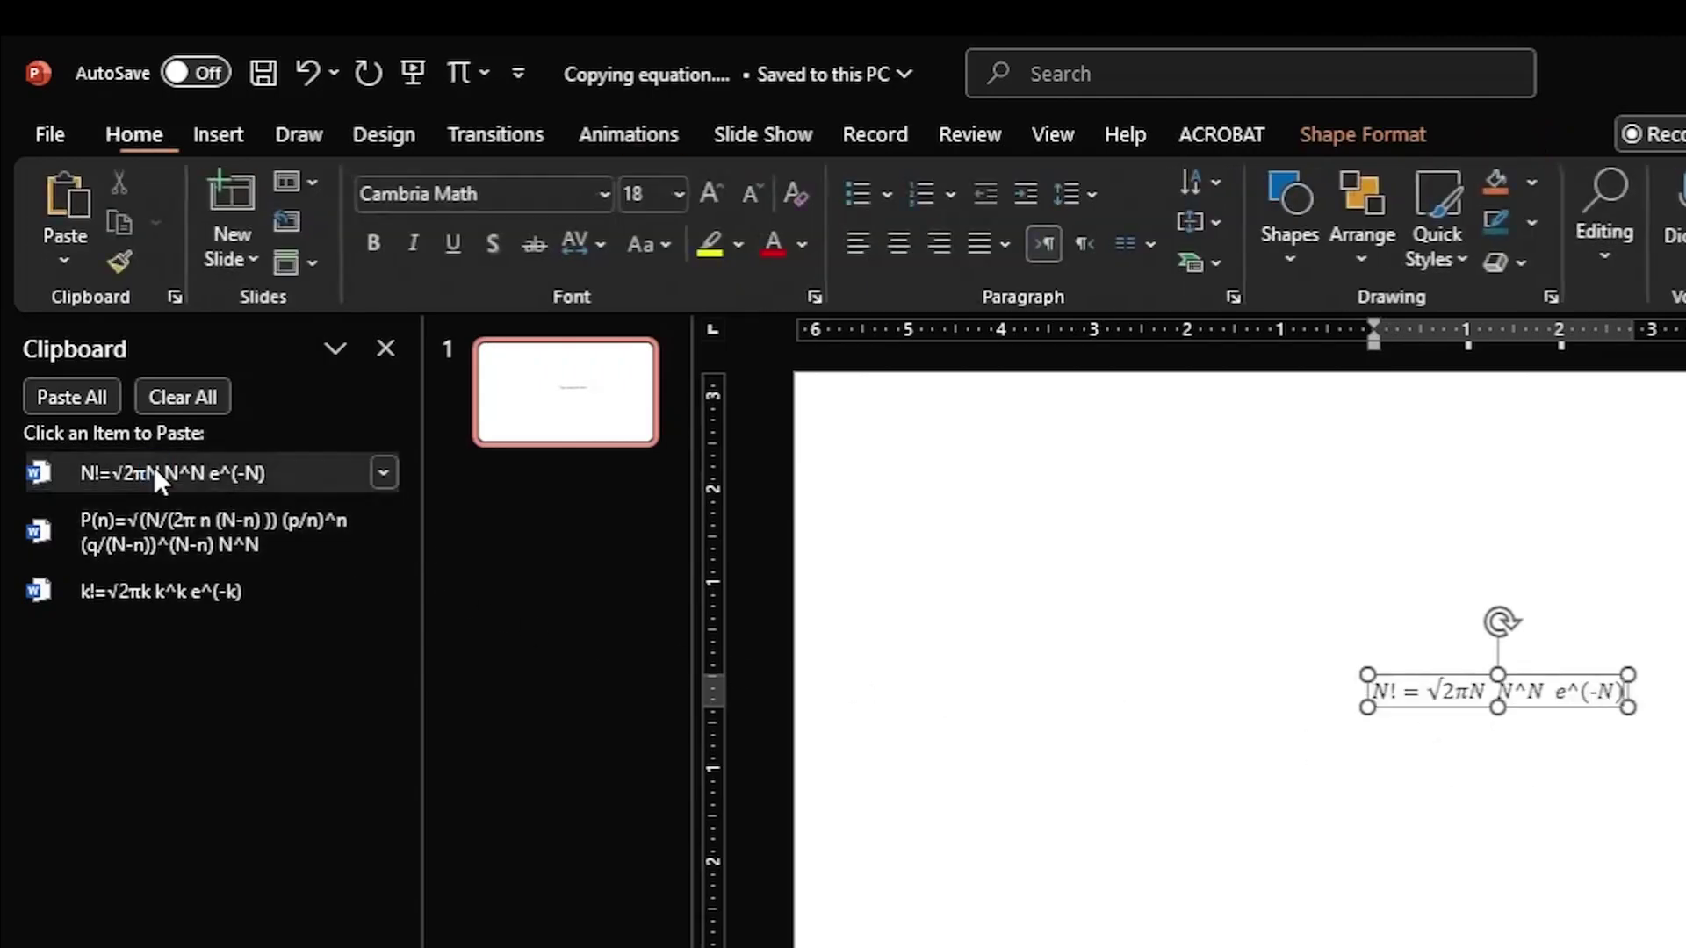
left_click(1547, 672)
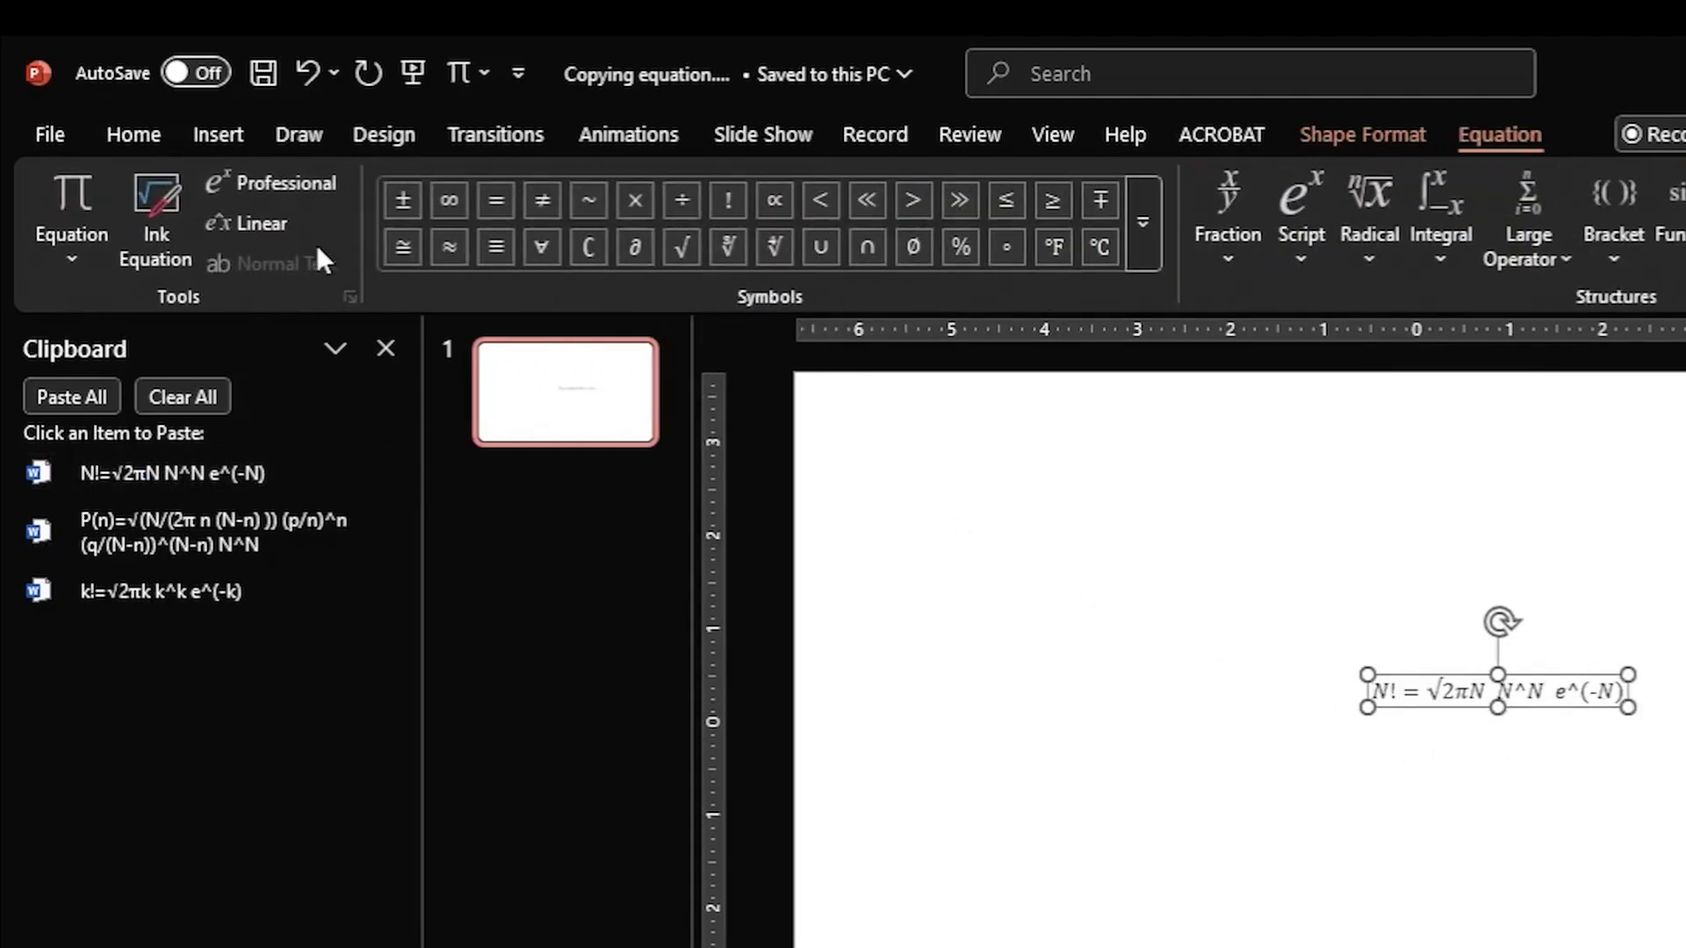
Step: Set the N! equation to 36 pt and drag it toward the slide's upper centre
left_click(127, 135)
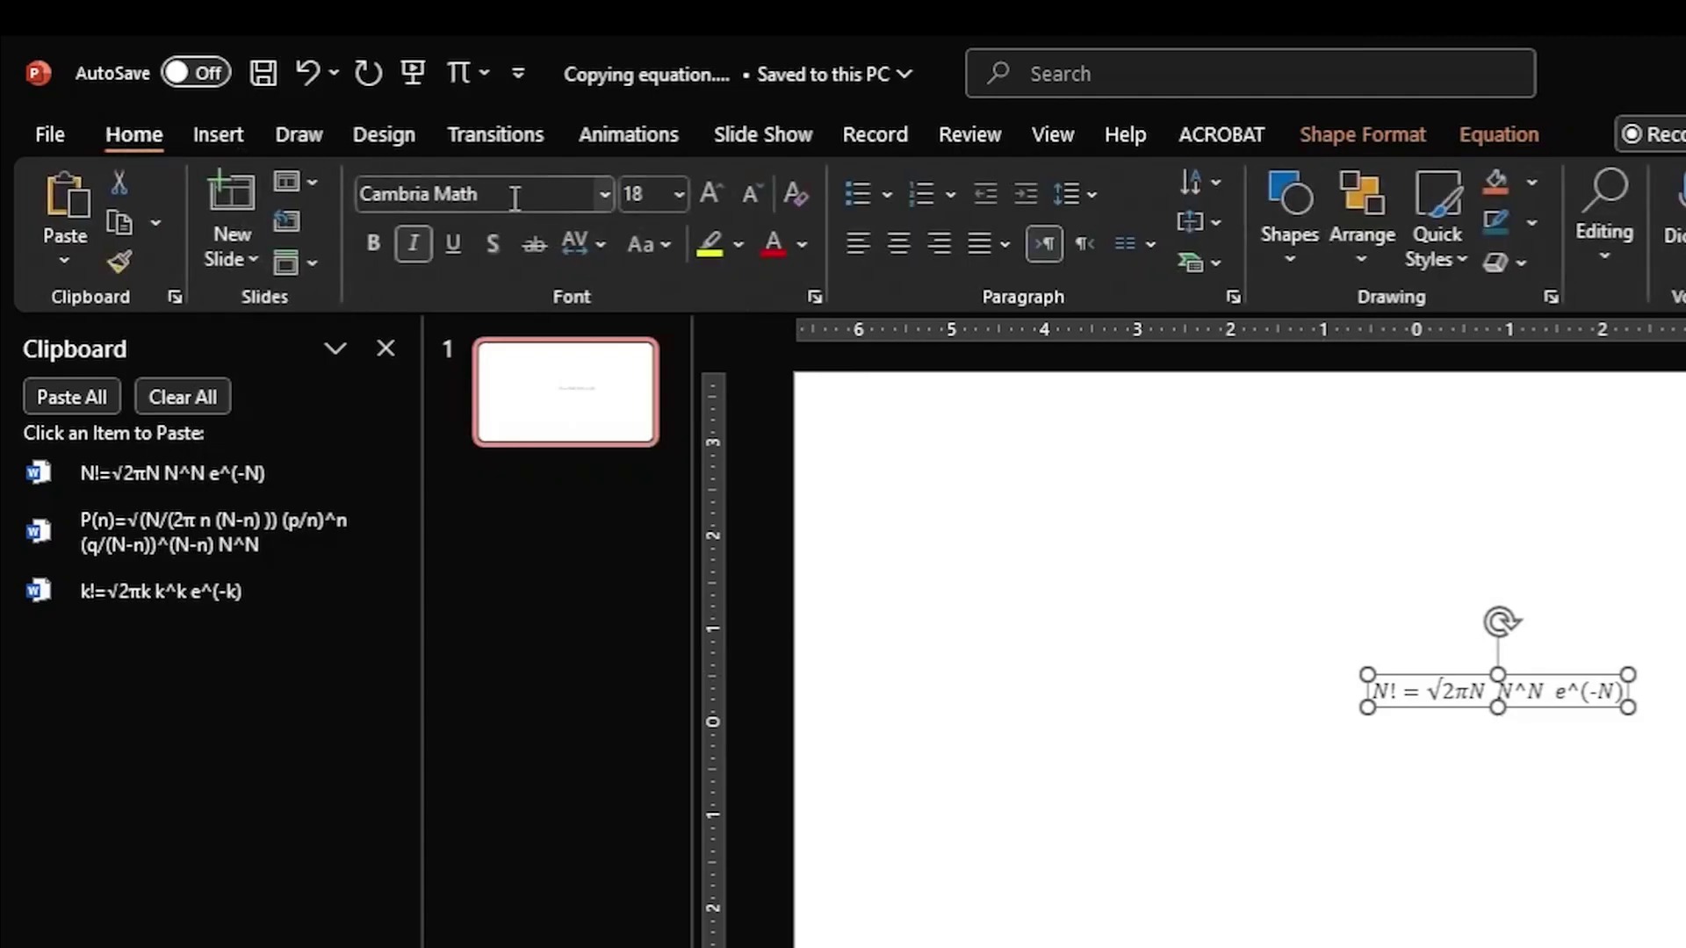
left_click(676, 187)
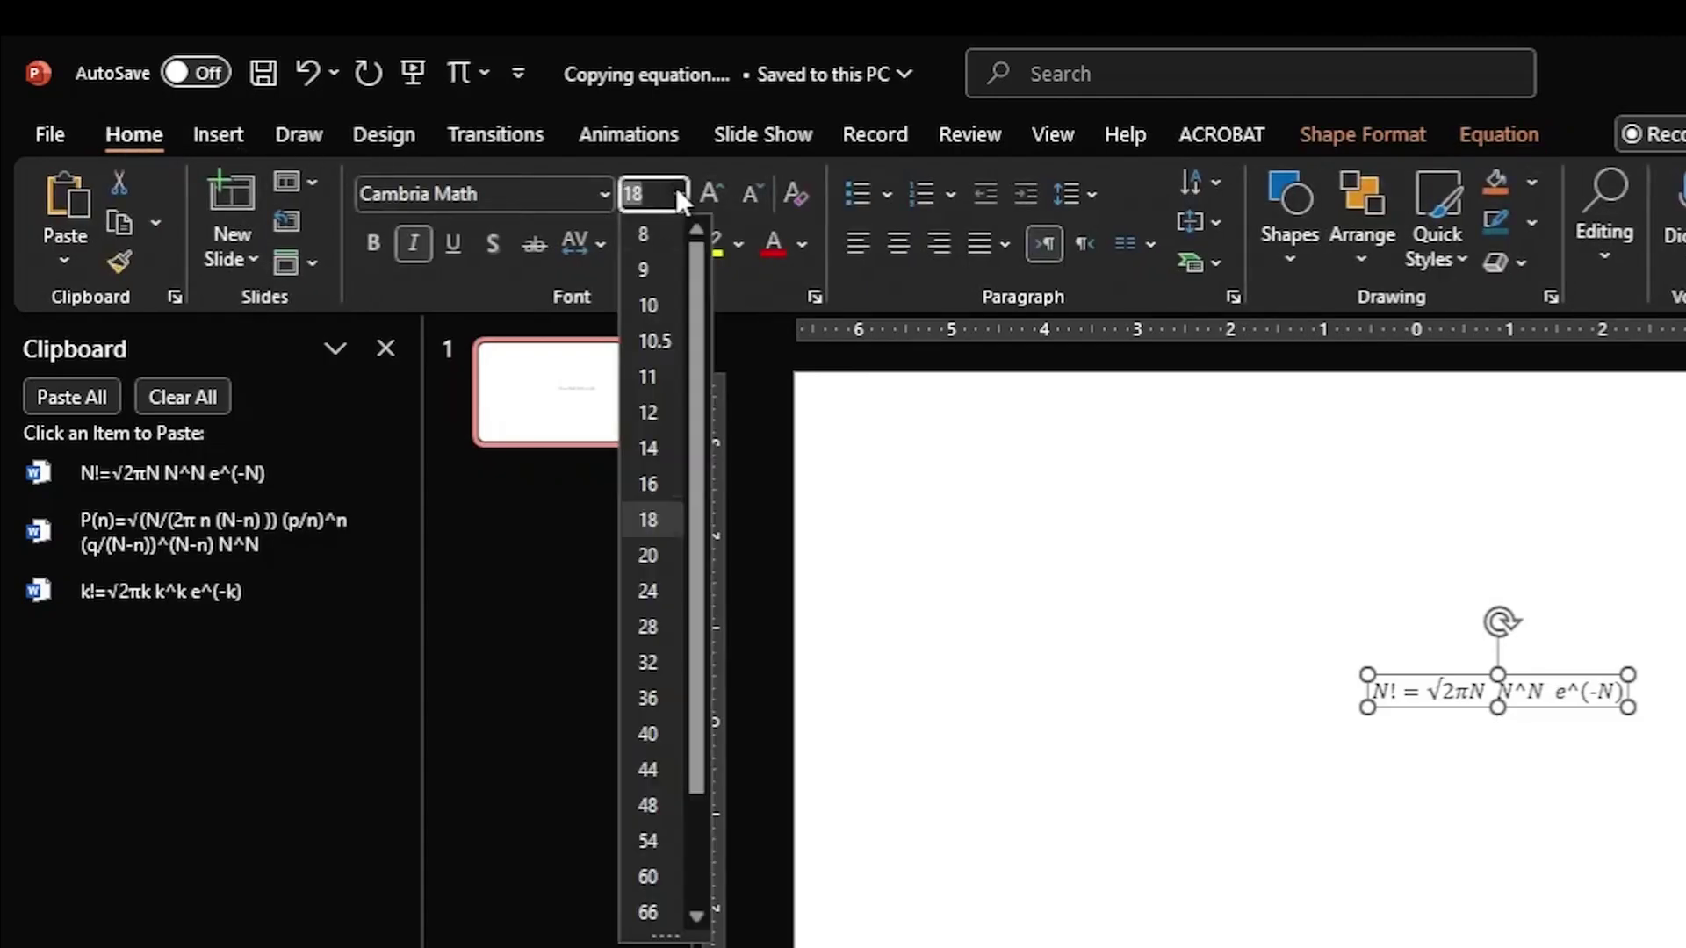
left_click(639, 698)
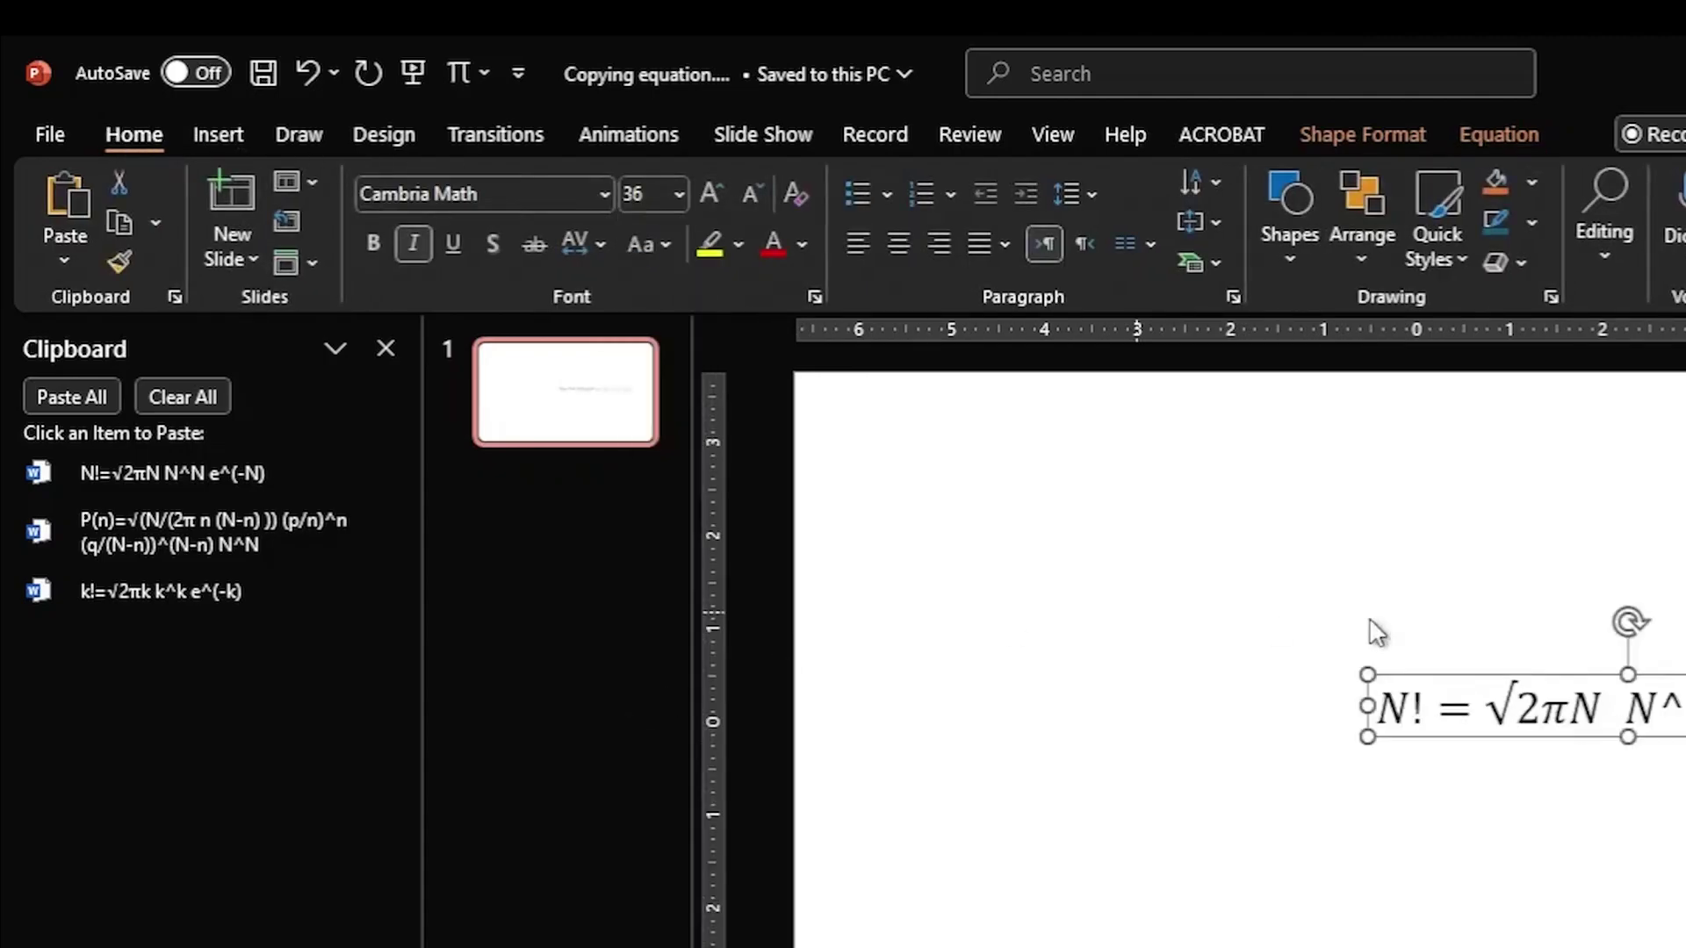
left_click_drag(1554, 670, 1121, 508)
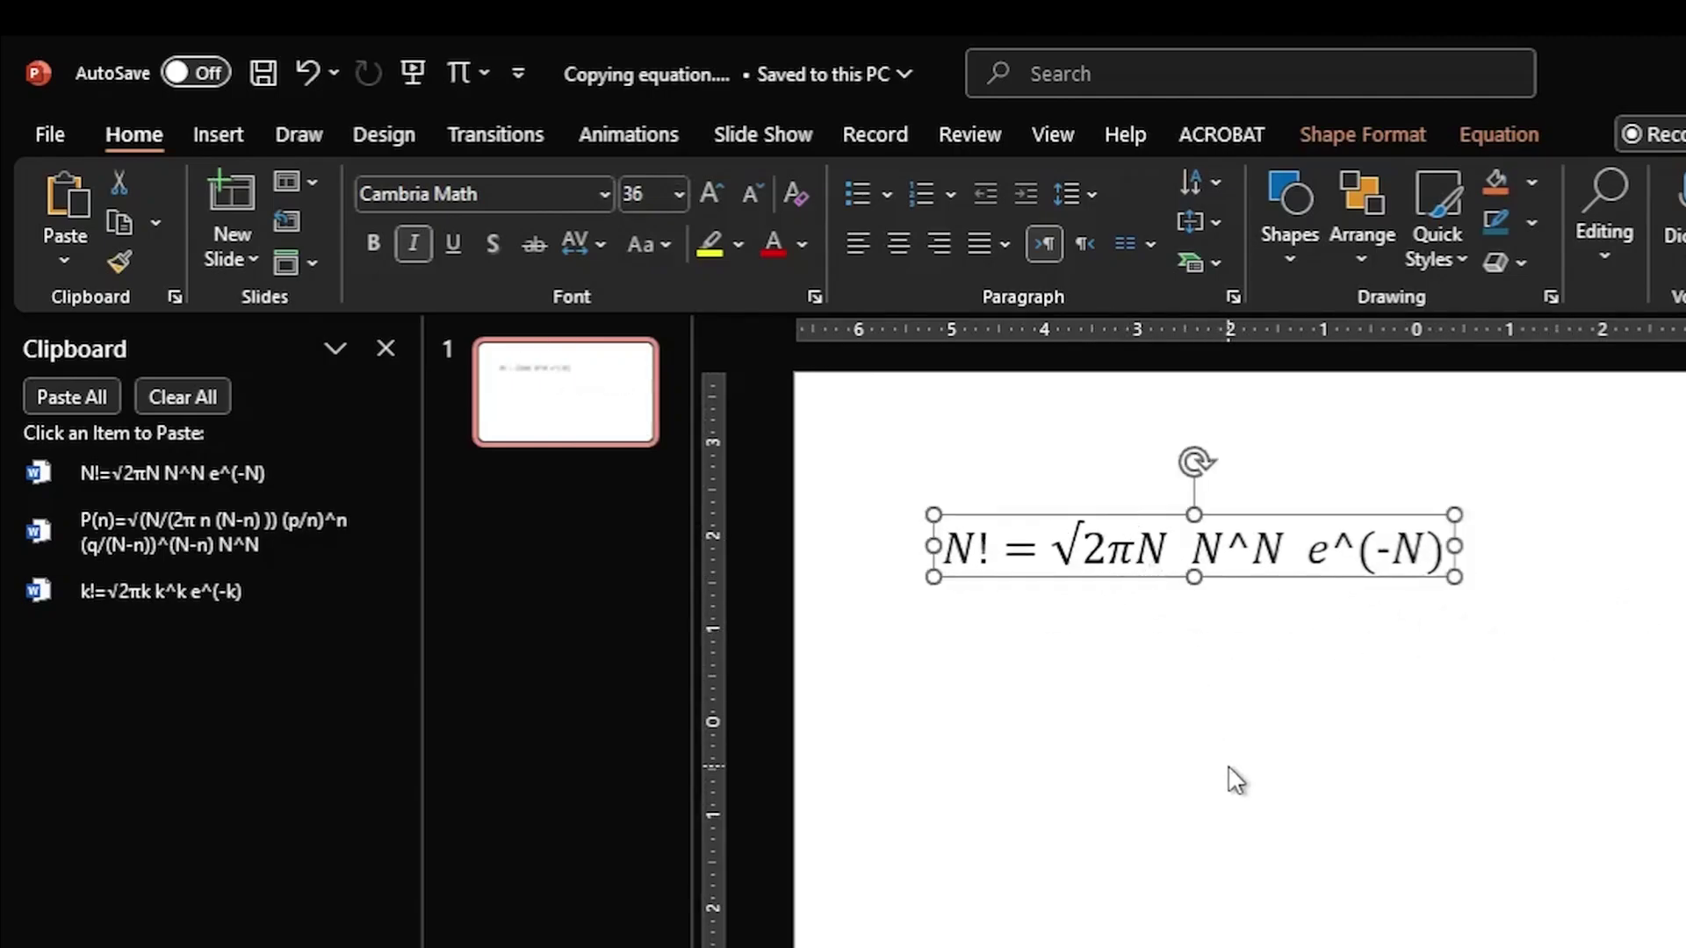
Step: Switch the N! equation to Professional display and move it to the slide's upper left
left_click(1215, 548)
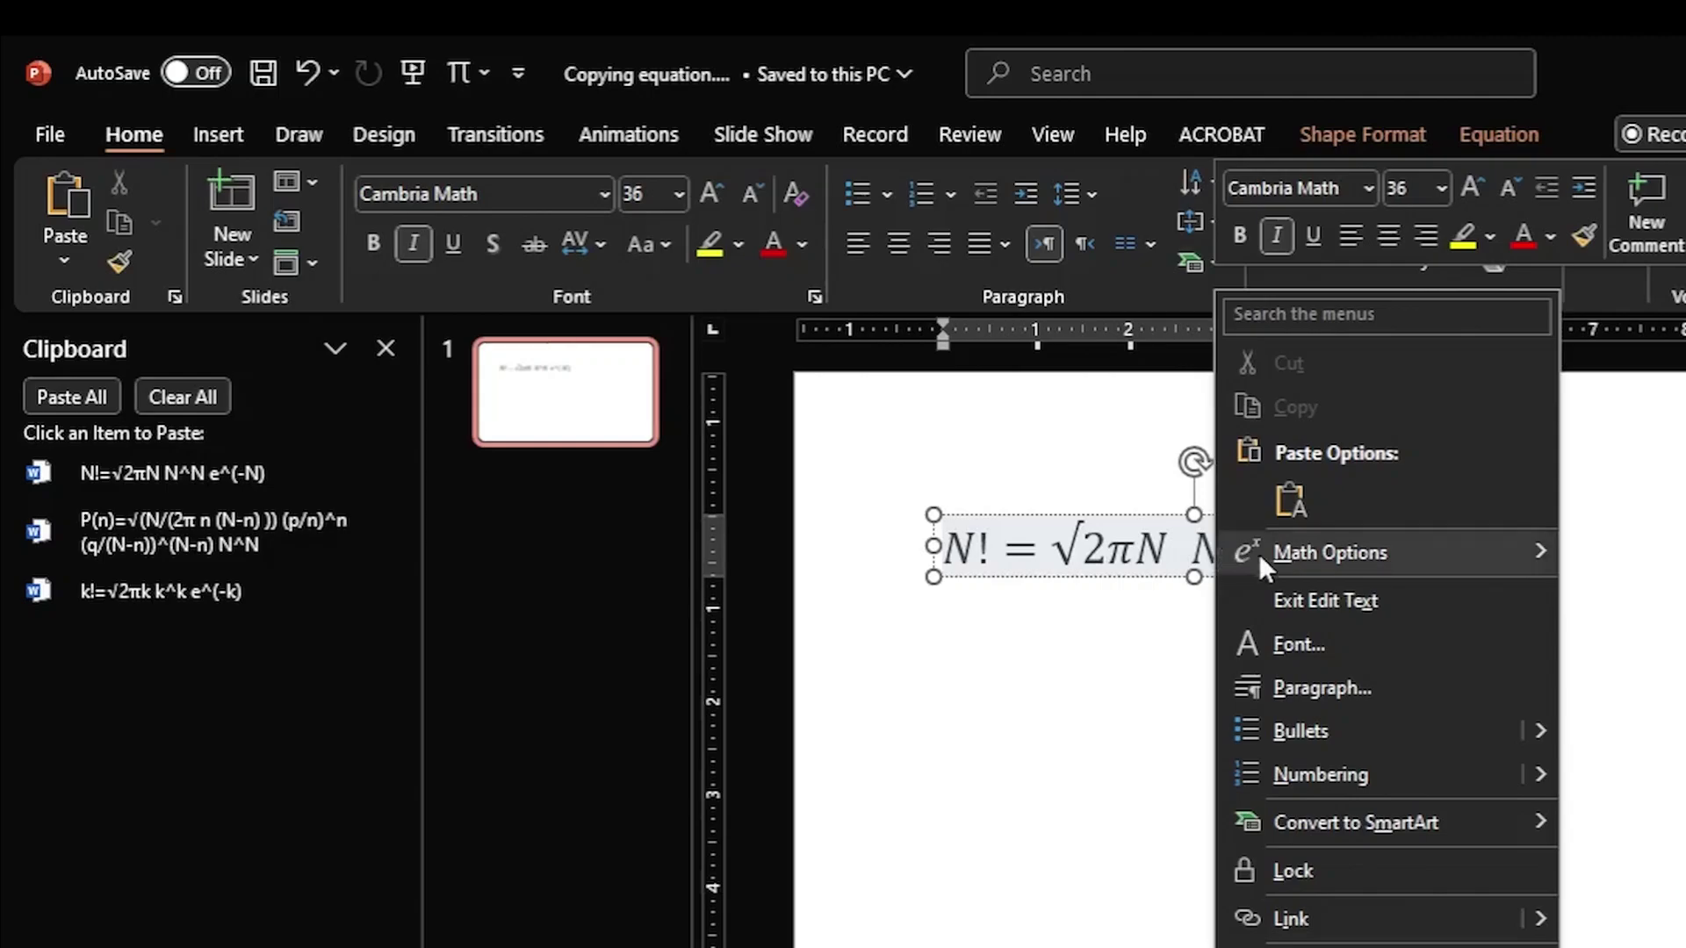
mouse_move(1325, 556)
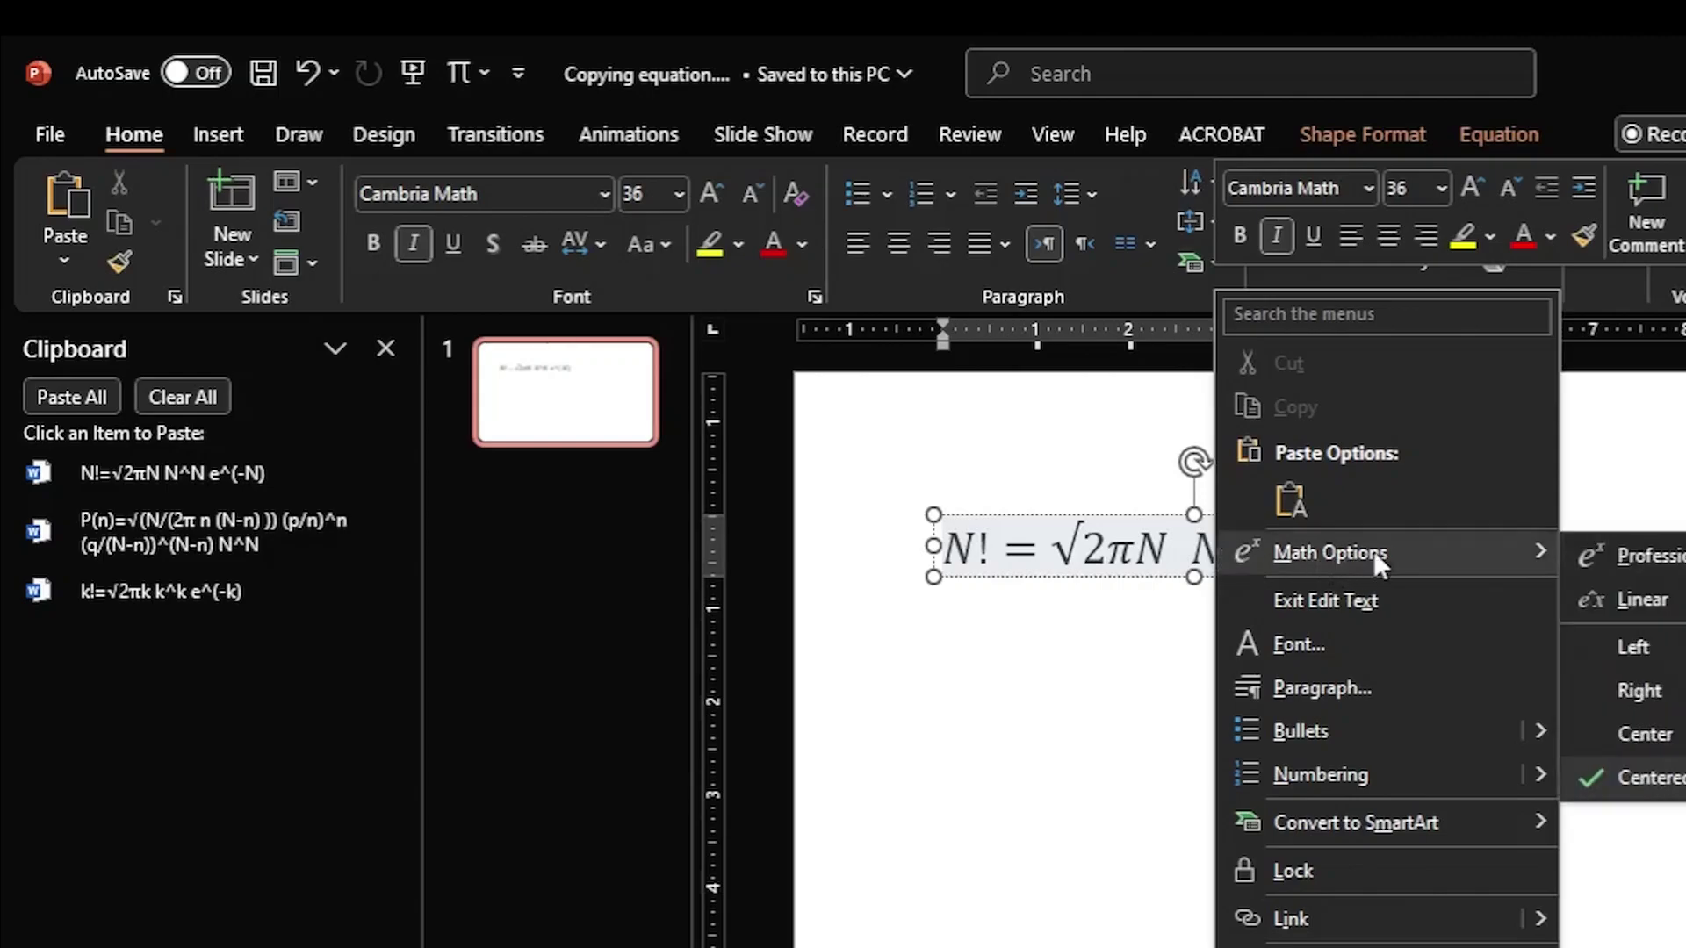
left_click(1645, 554)
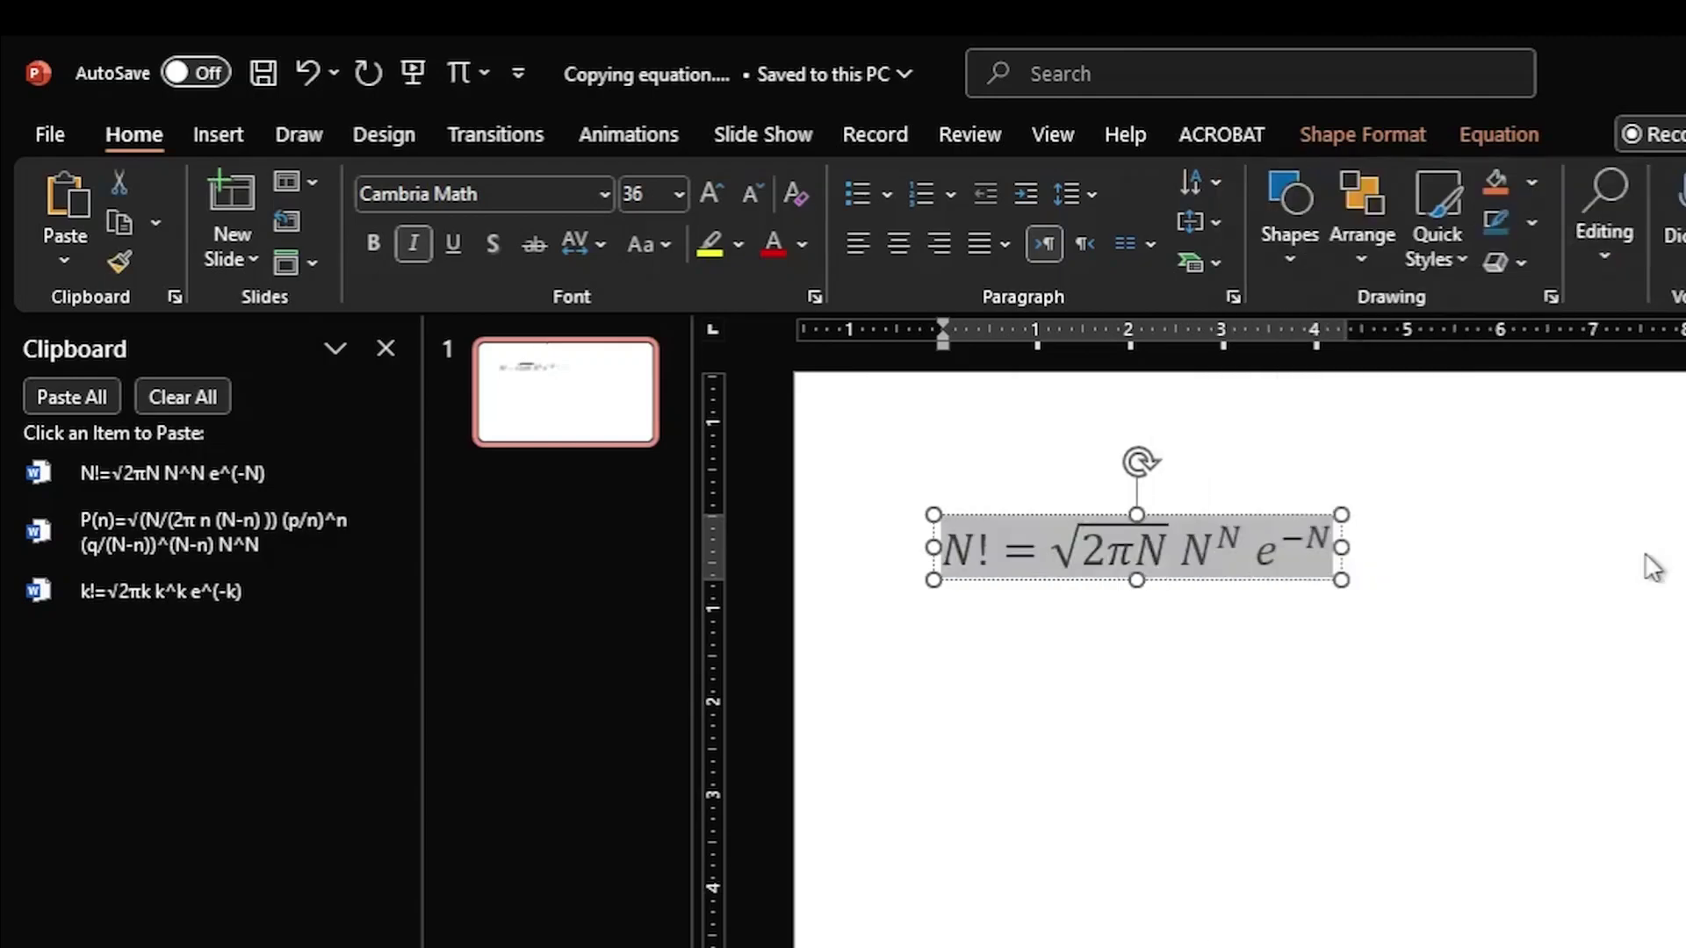
left_click(1276, 787)
left_click(1211, 563)
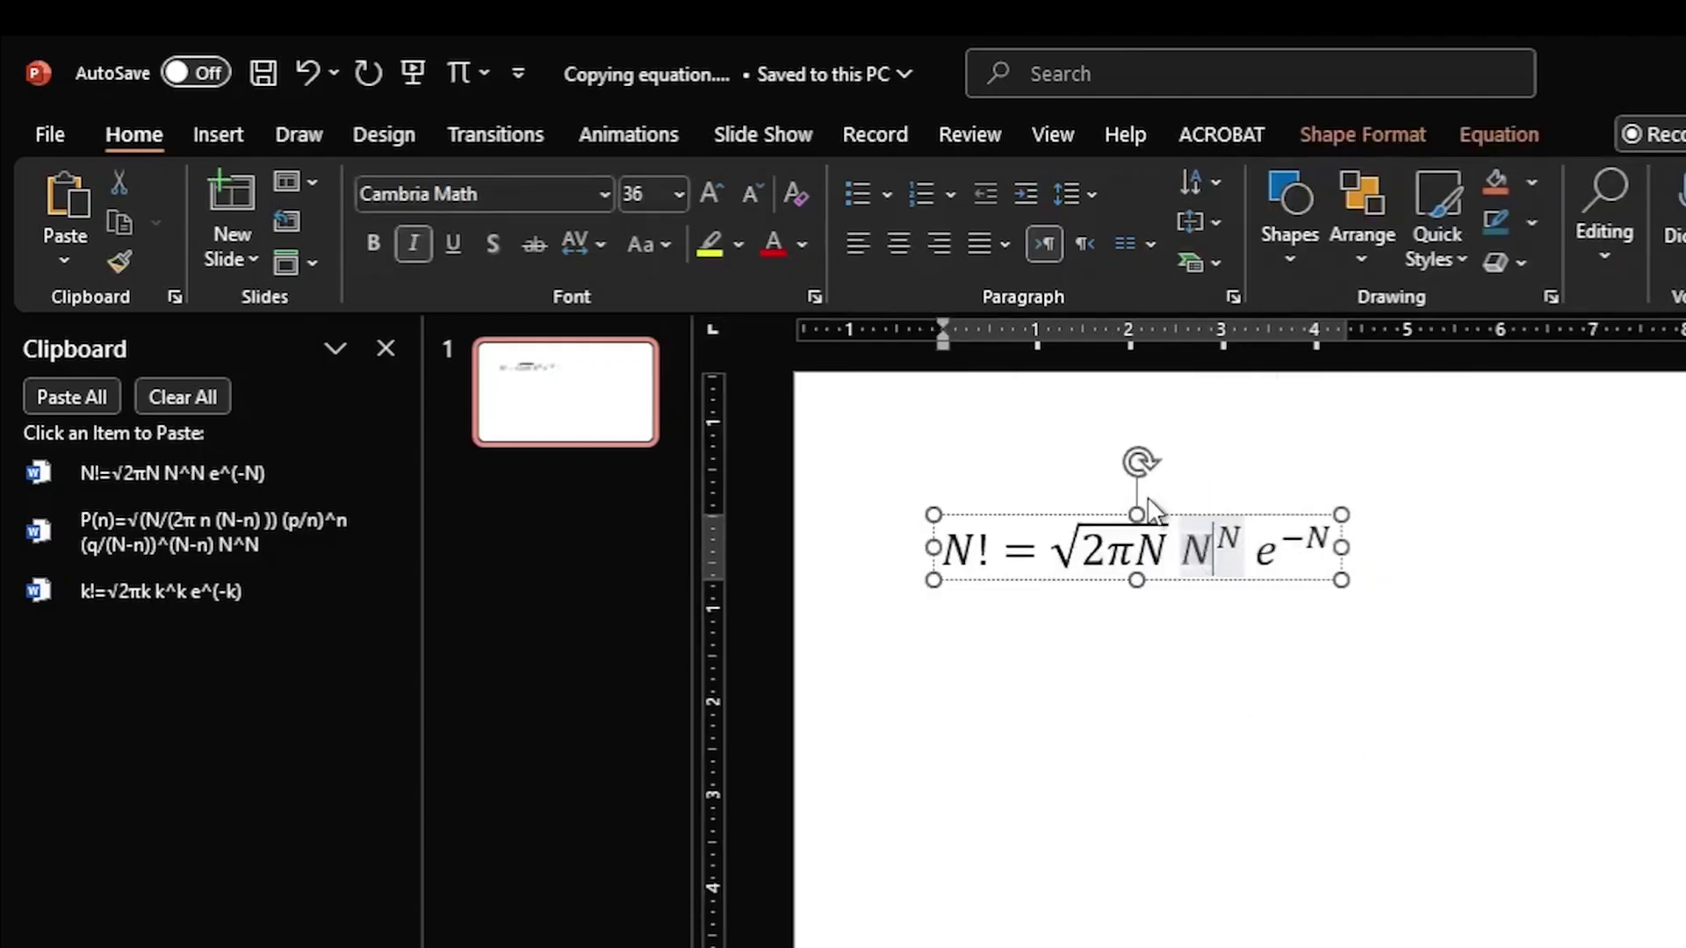
left_click_drag(1150, 509, 1093, 422)
left_click(1176, 592)
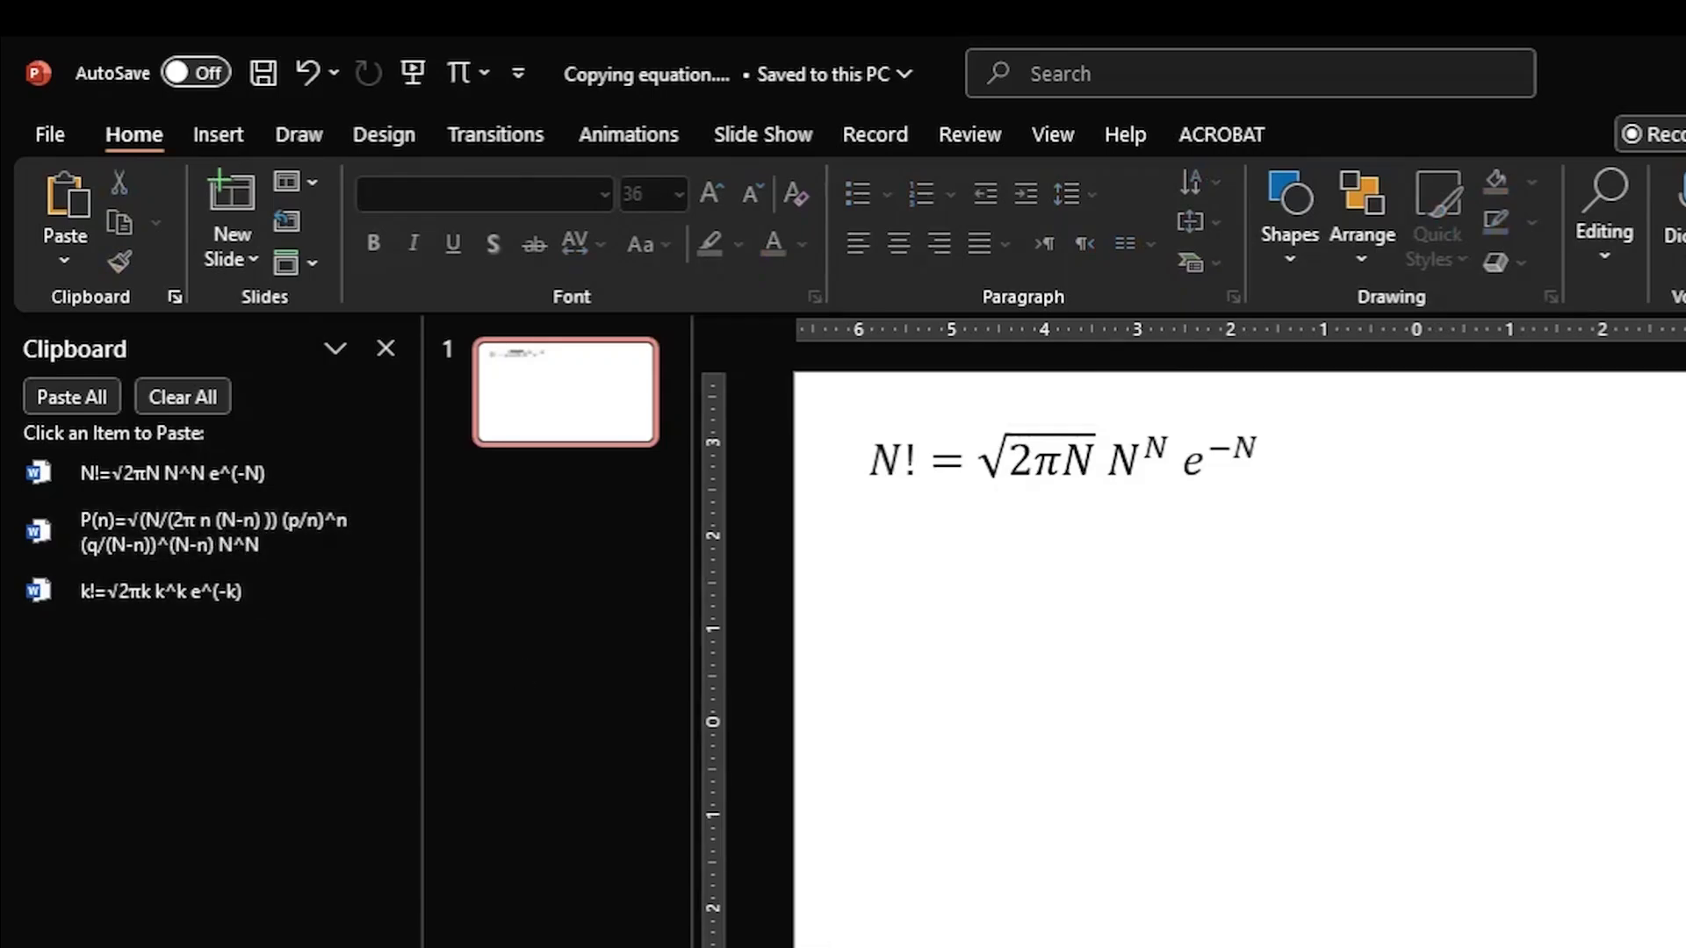
key("alt+Tab")
scroll(1232, 794, "up", 3)
scroll(1231, 795, "down", 10)
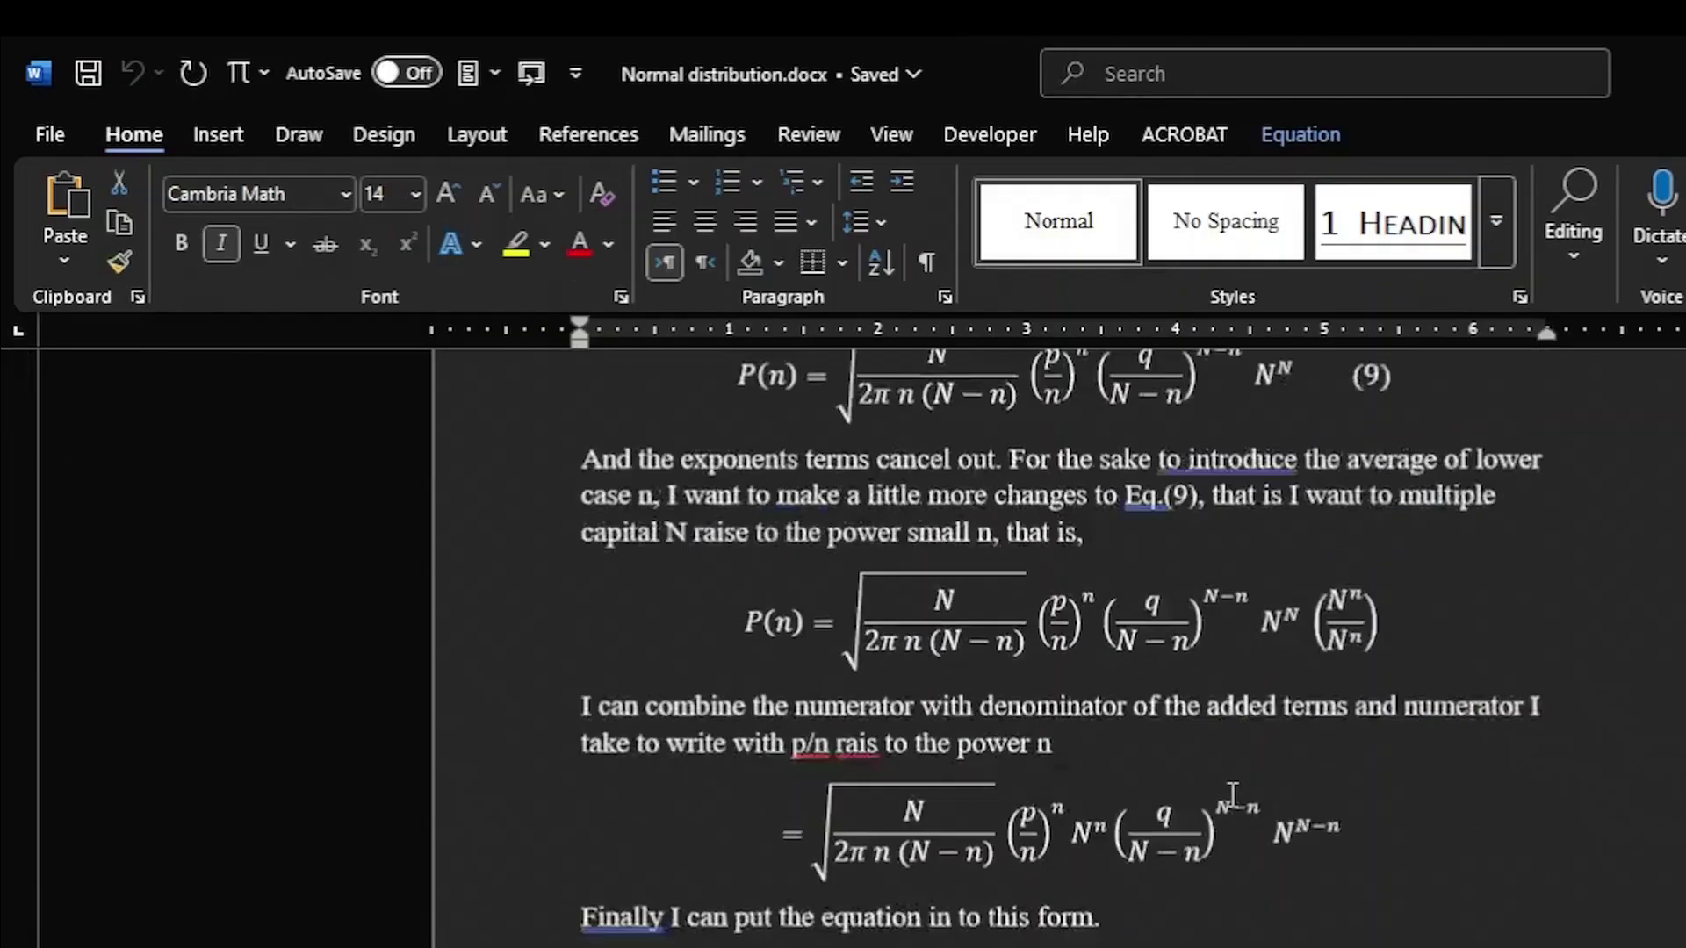
scroll(1232, 794, "up", 7)
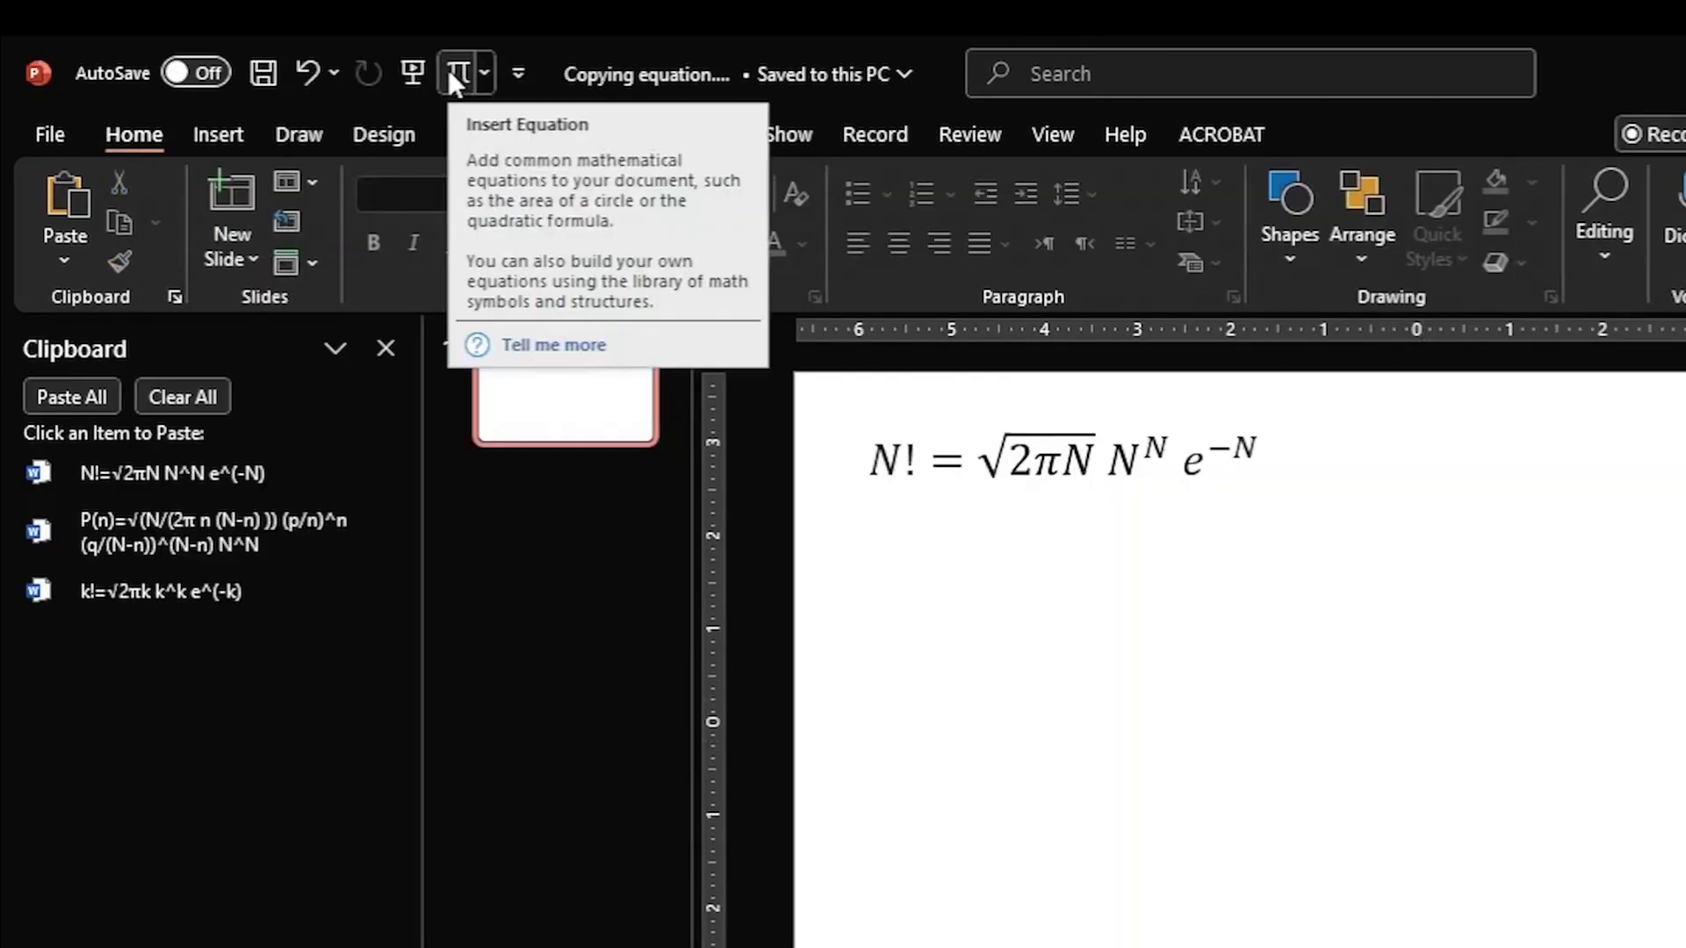
Step: Insert a new equation box, paste the P(n) equation from the Clipboard, and set it to 36 pt
left_click(449, 70)
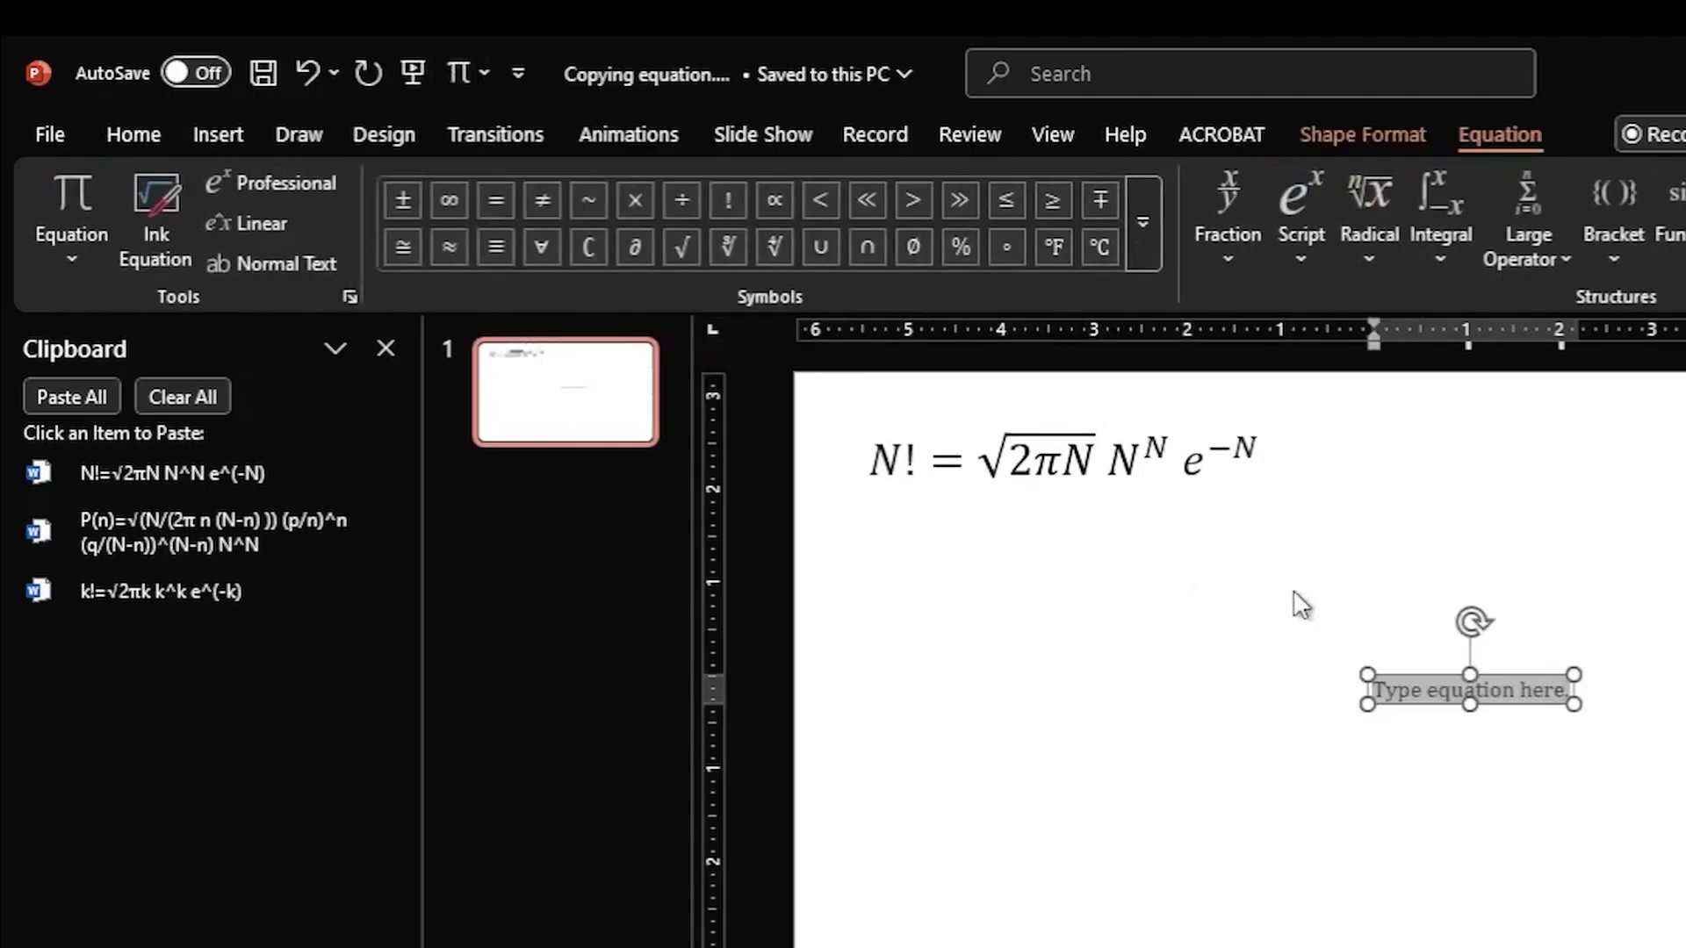
left_click(144, 540)
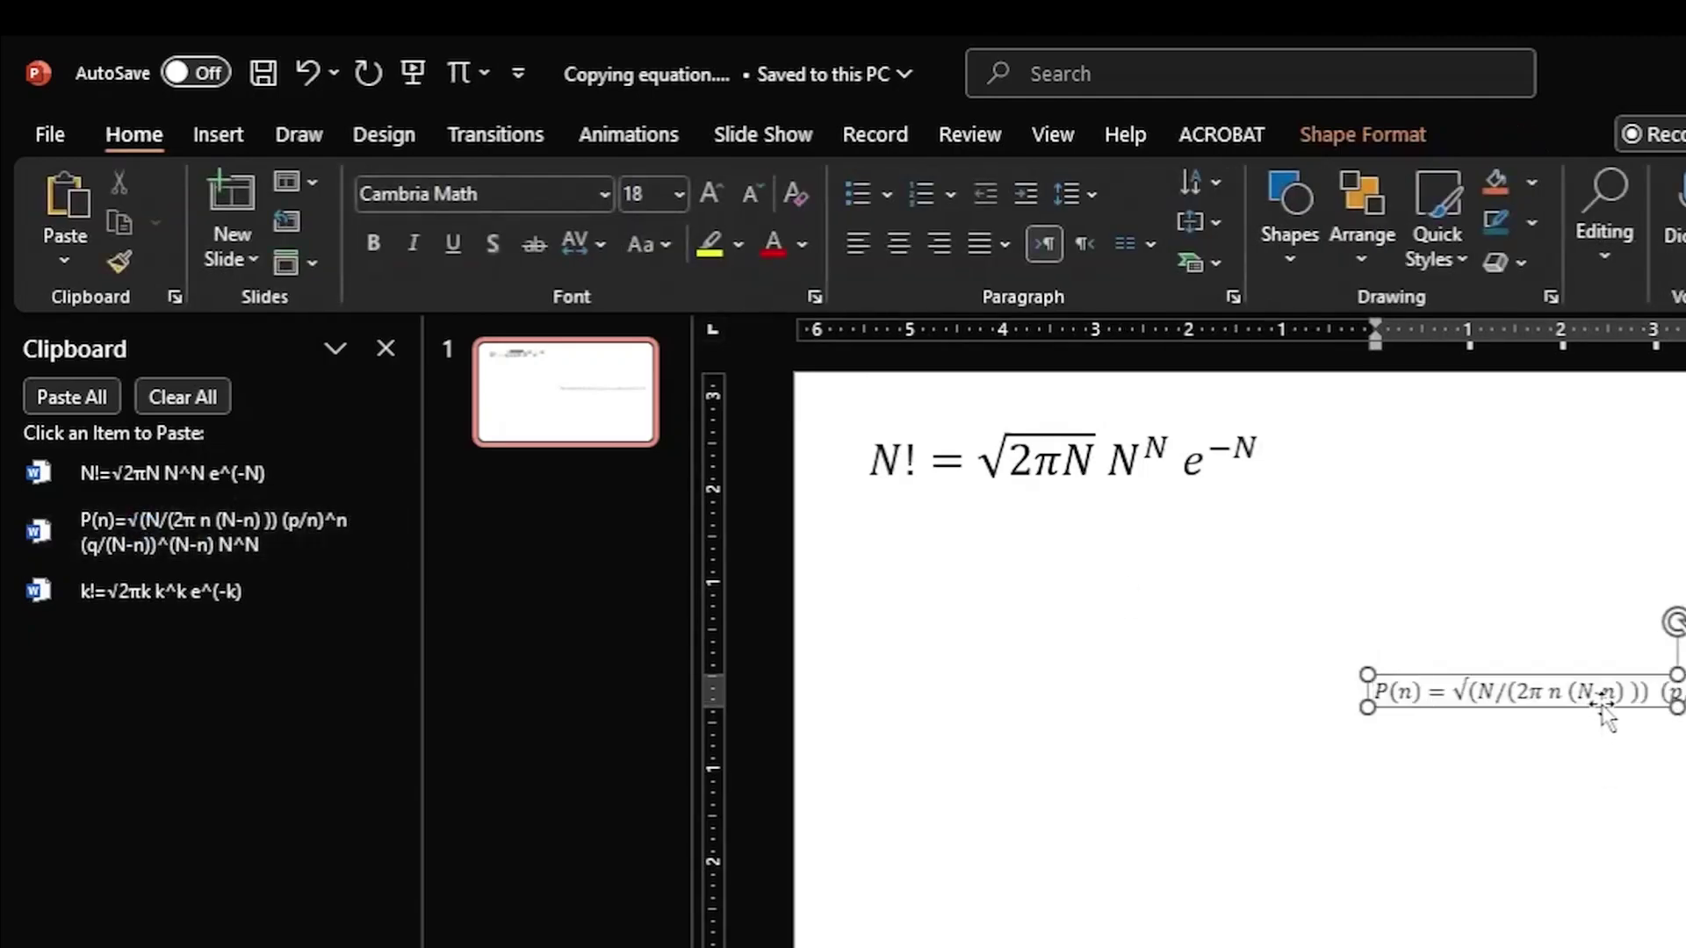
left_click(1601, 704)
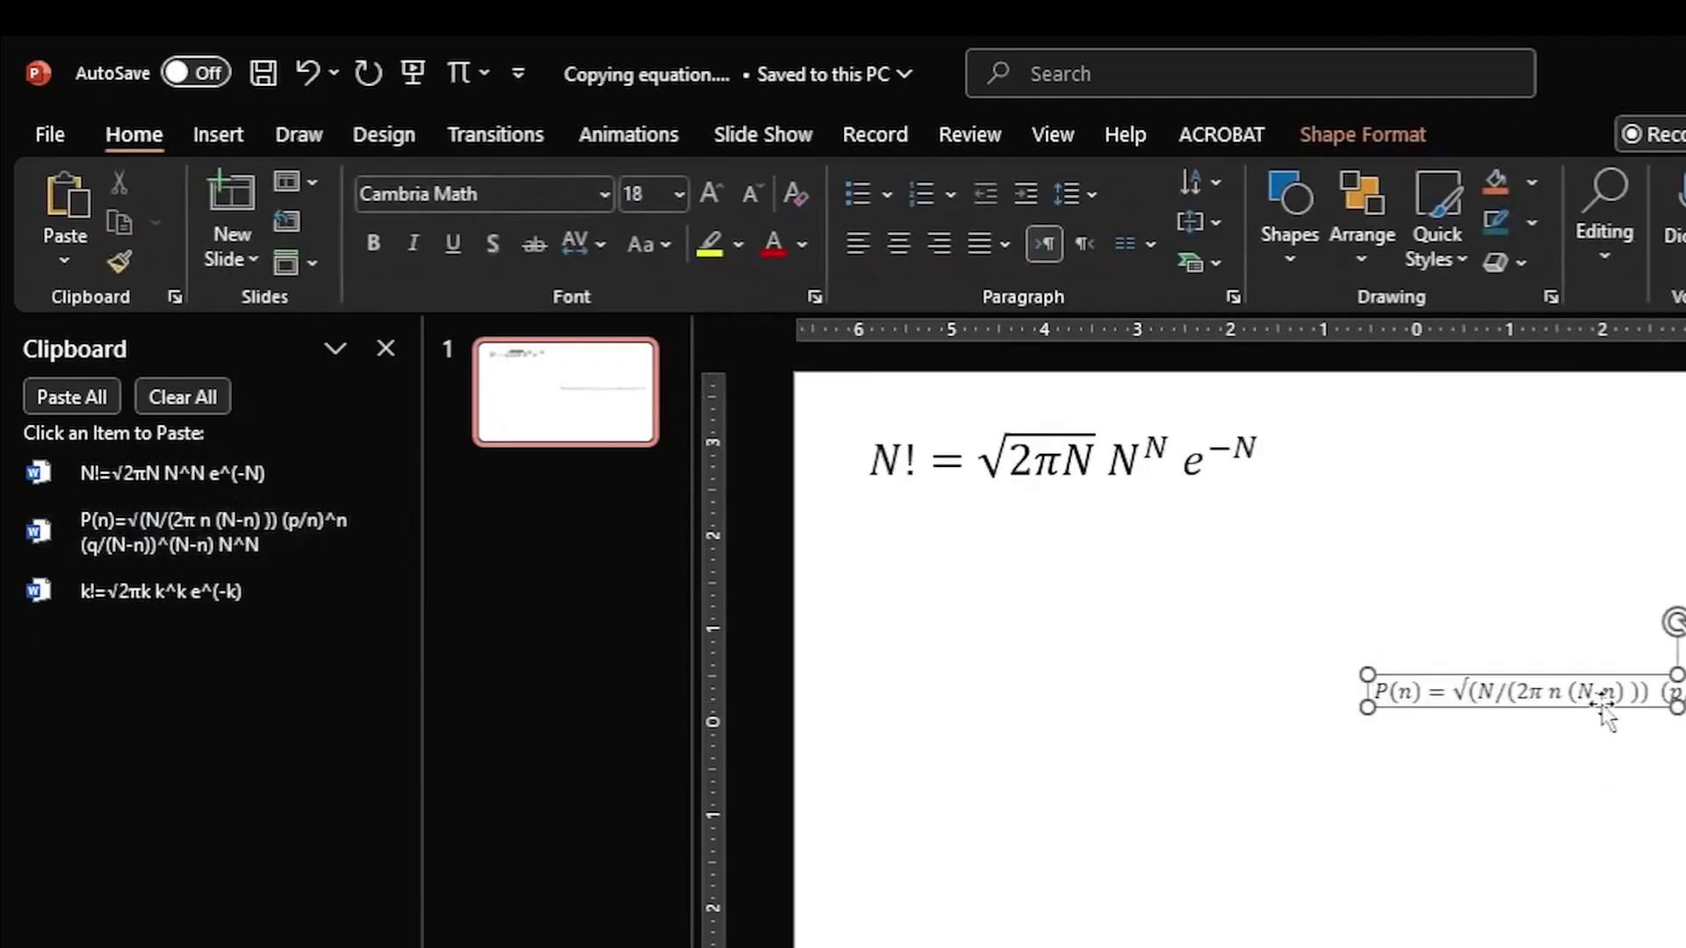
left_click(123, 139)
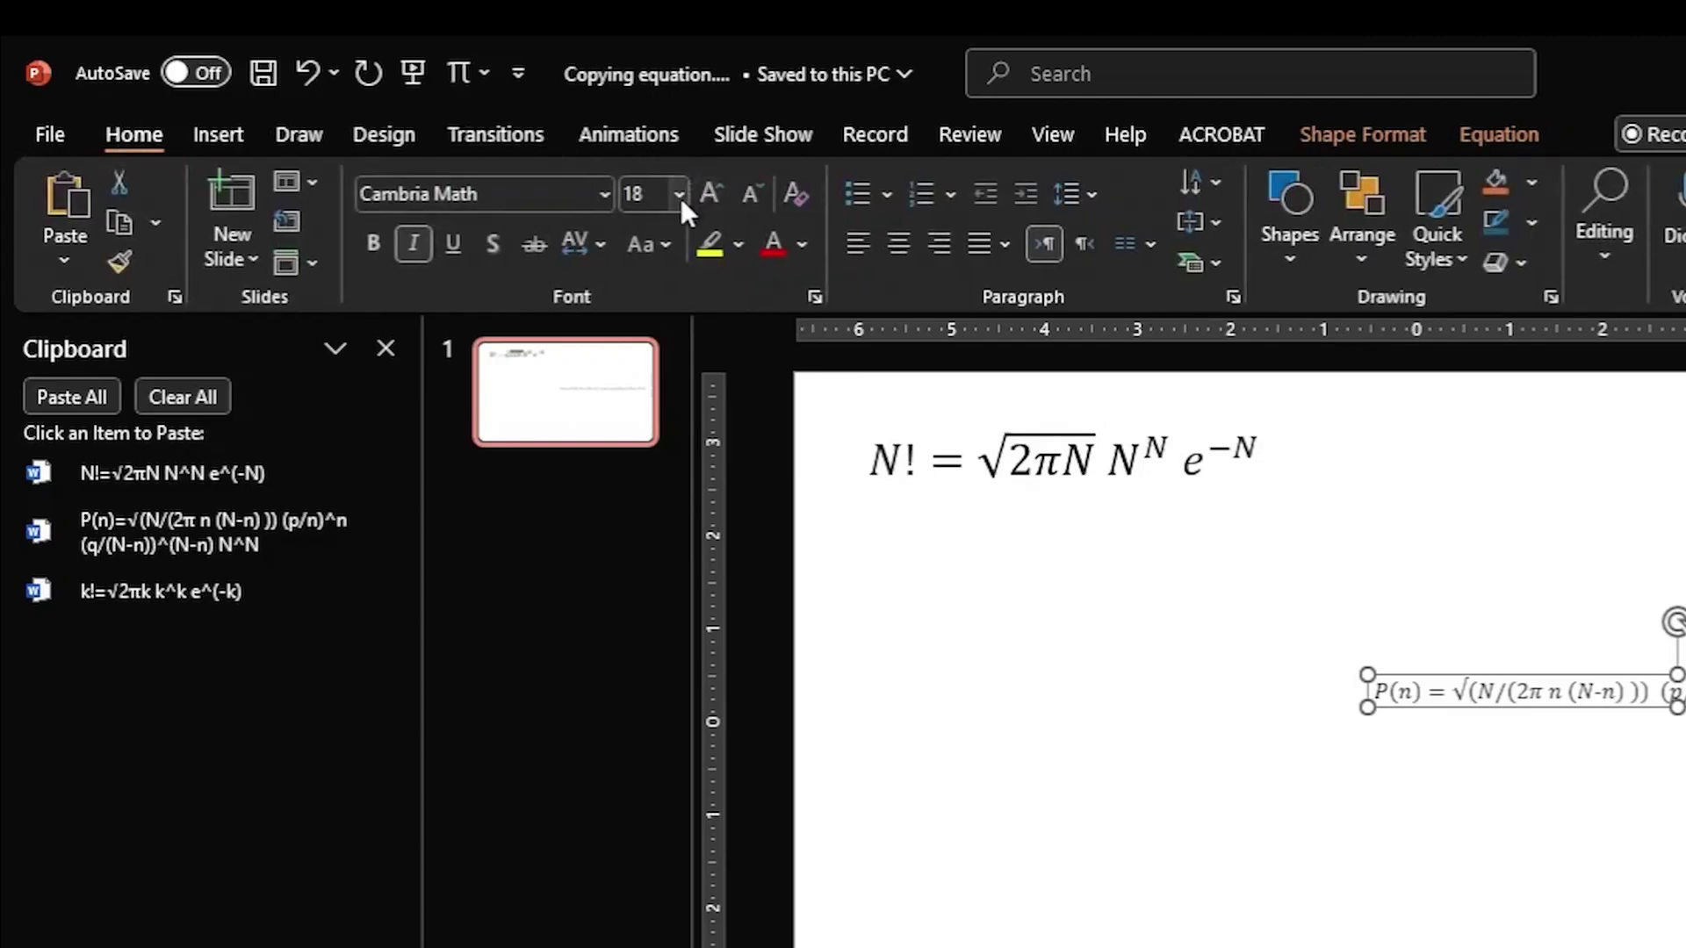
left_click(680, 195)
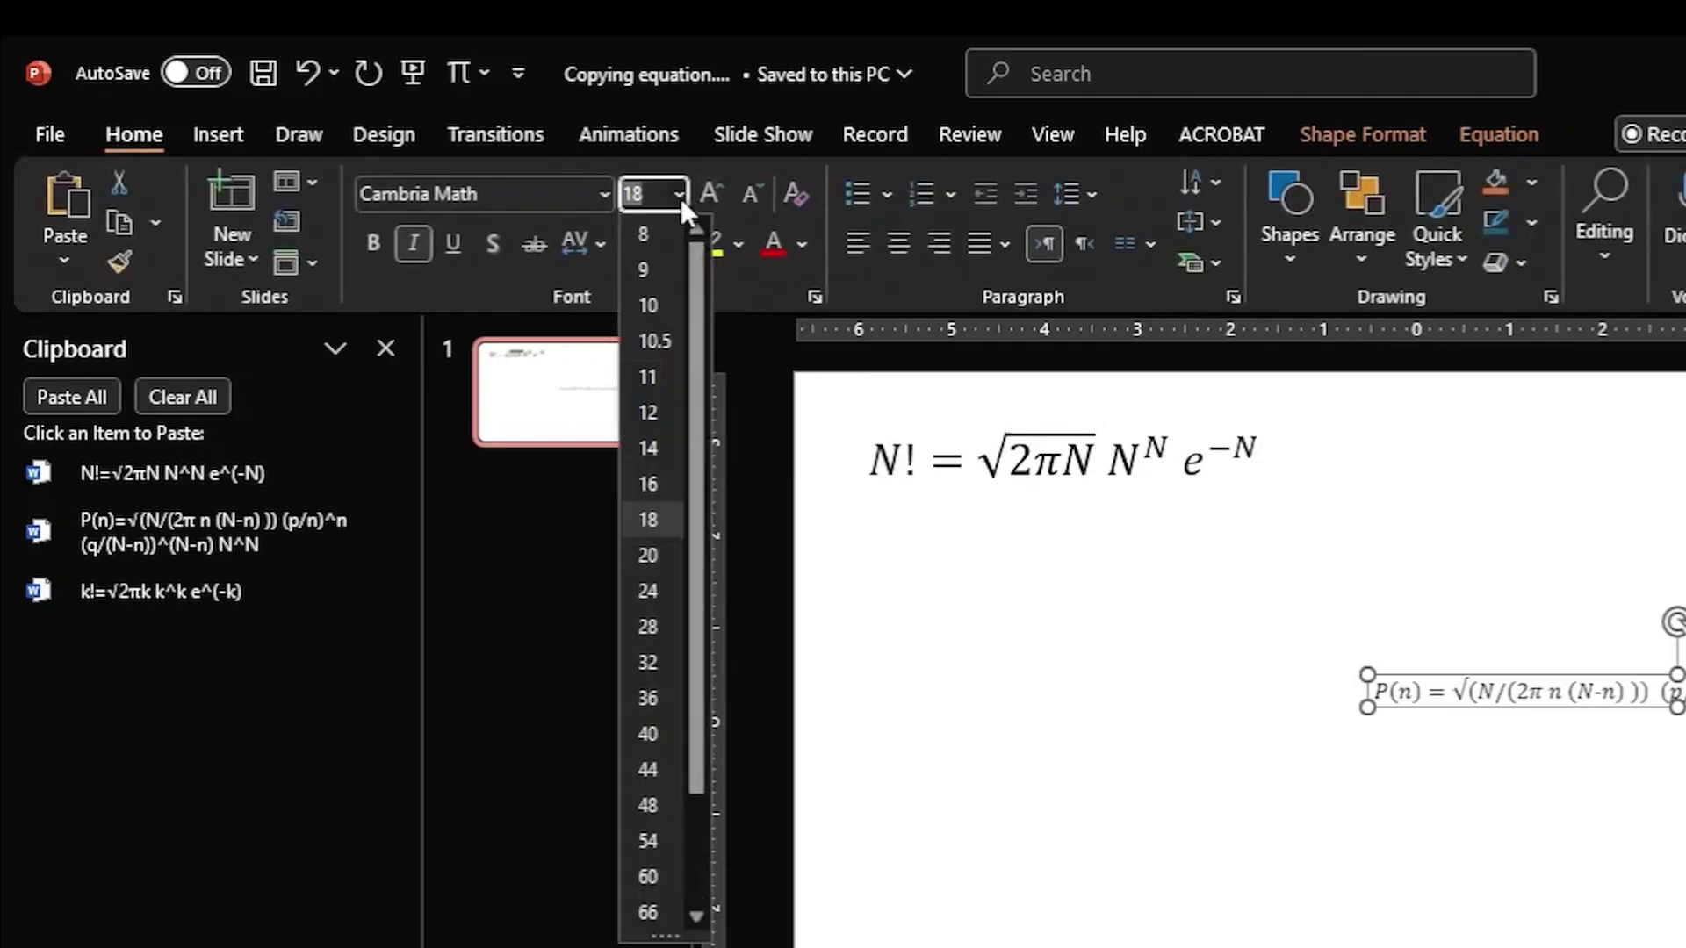
left_click(651, 691)
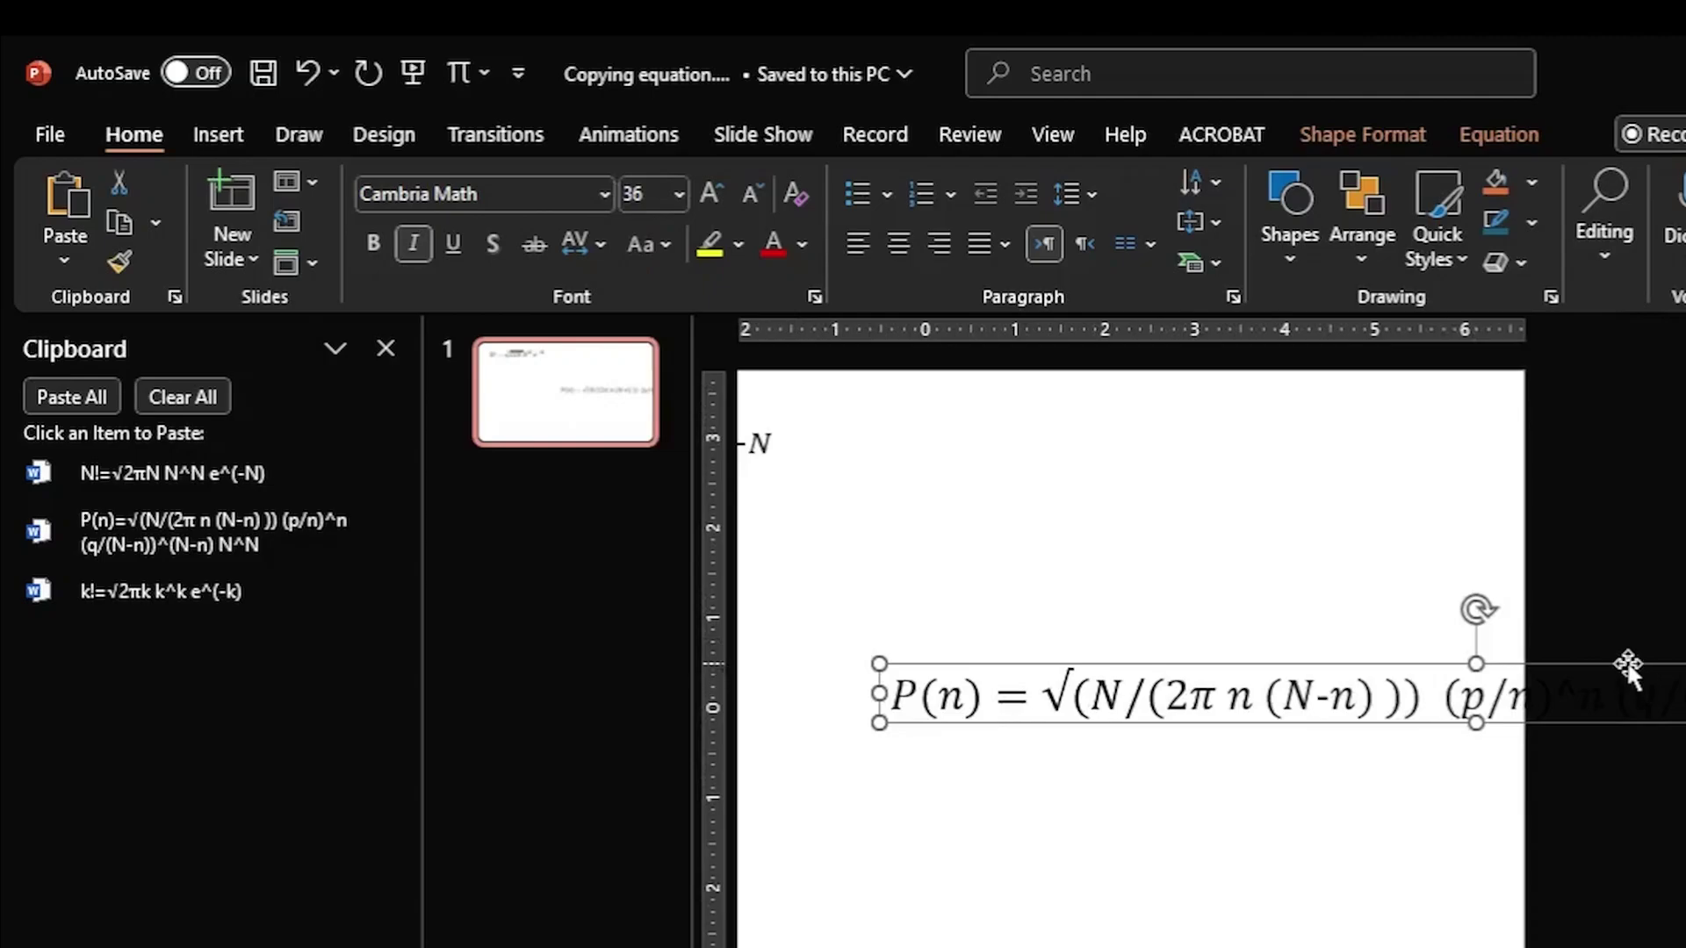
Step: Position the P(n) equation on the slide below the N! equation
left_click_drag(1625, 667, 1034, 659)
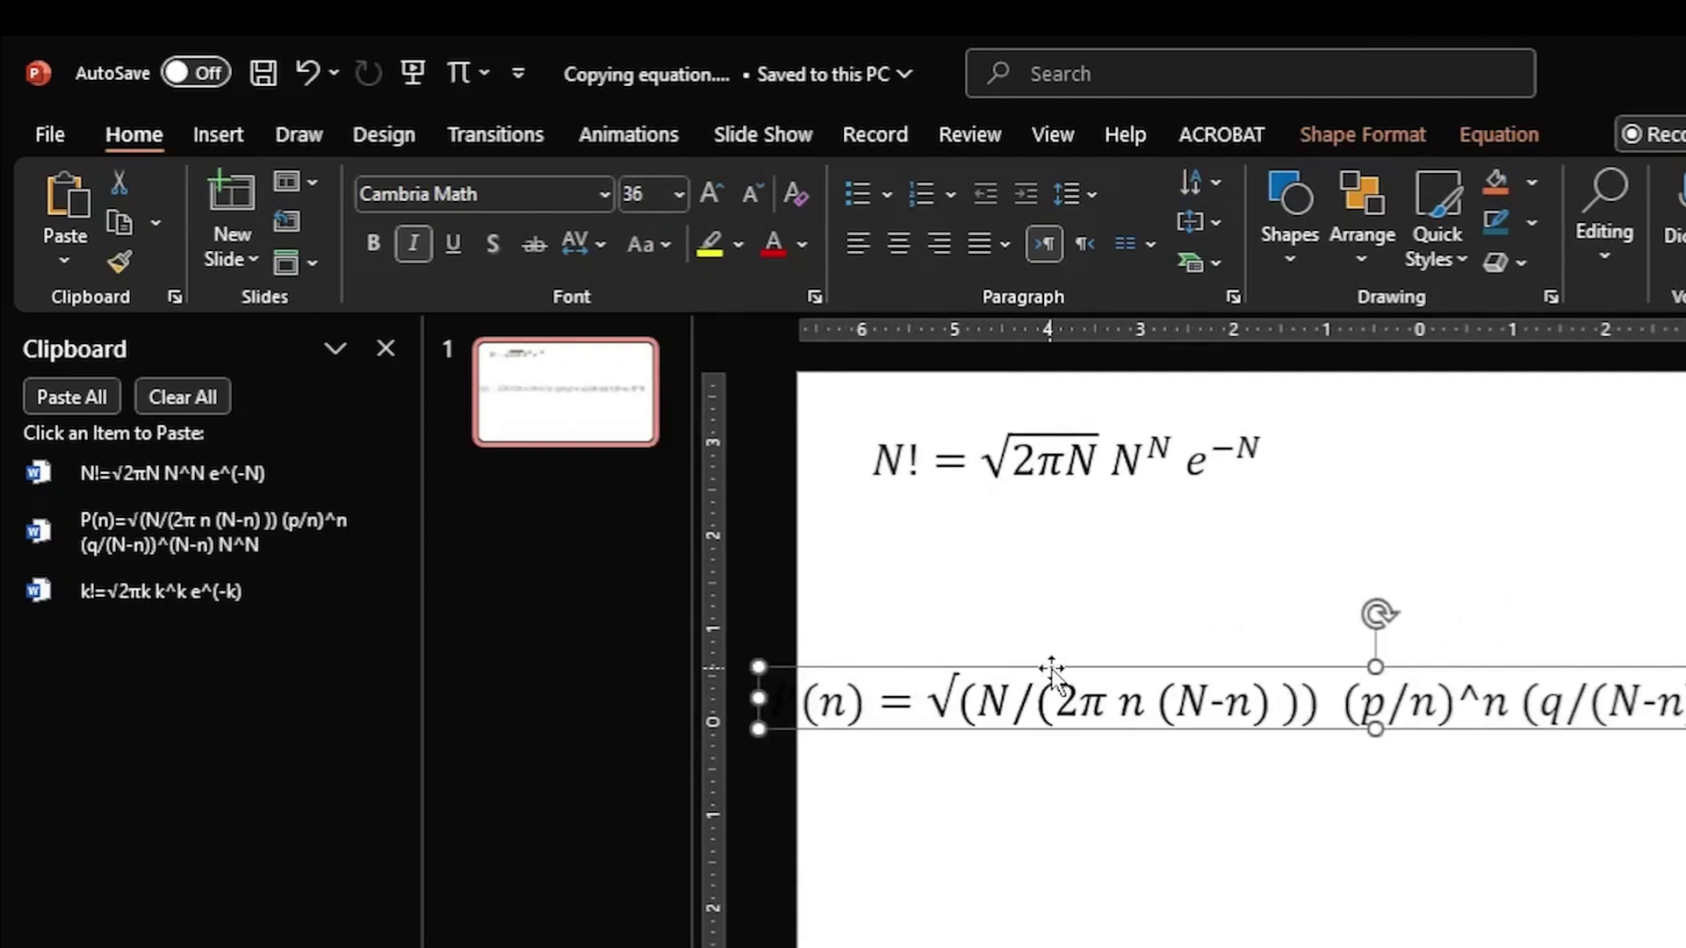
left_click_drag(1054, 677, 1086, 668)
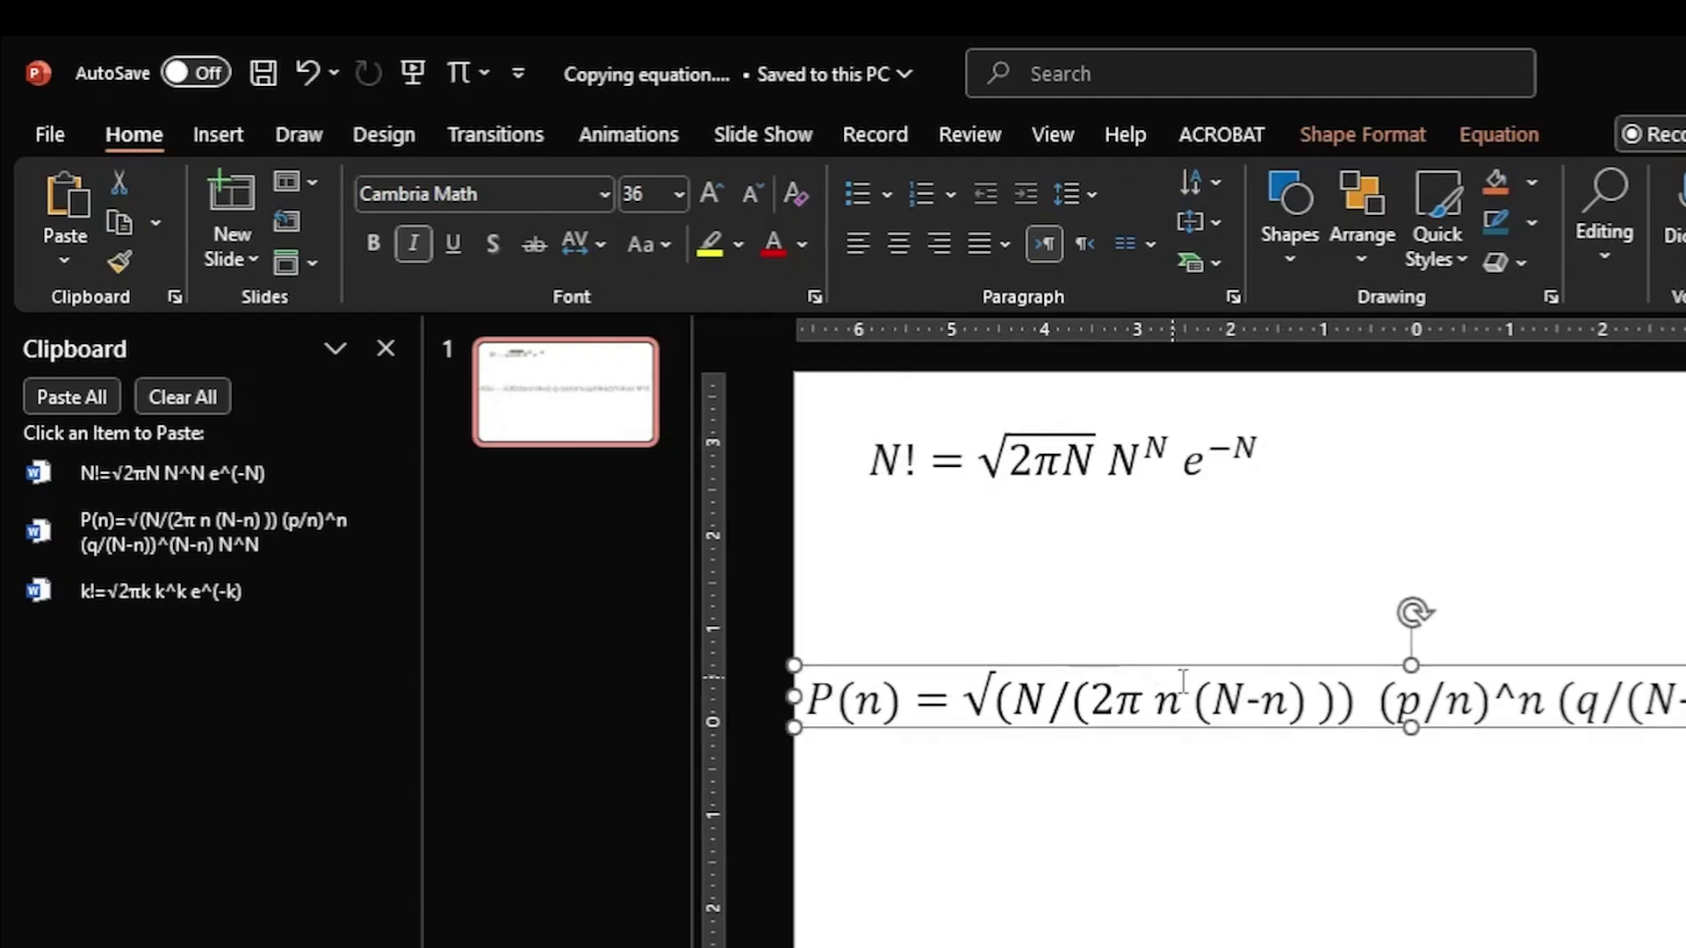
left_click(1288, 703)
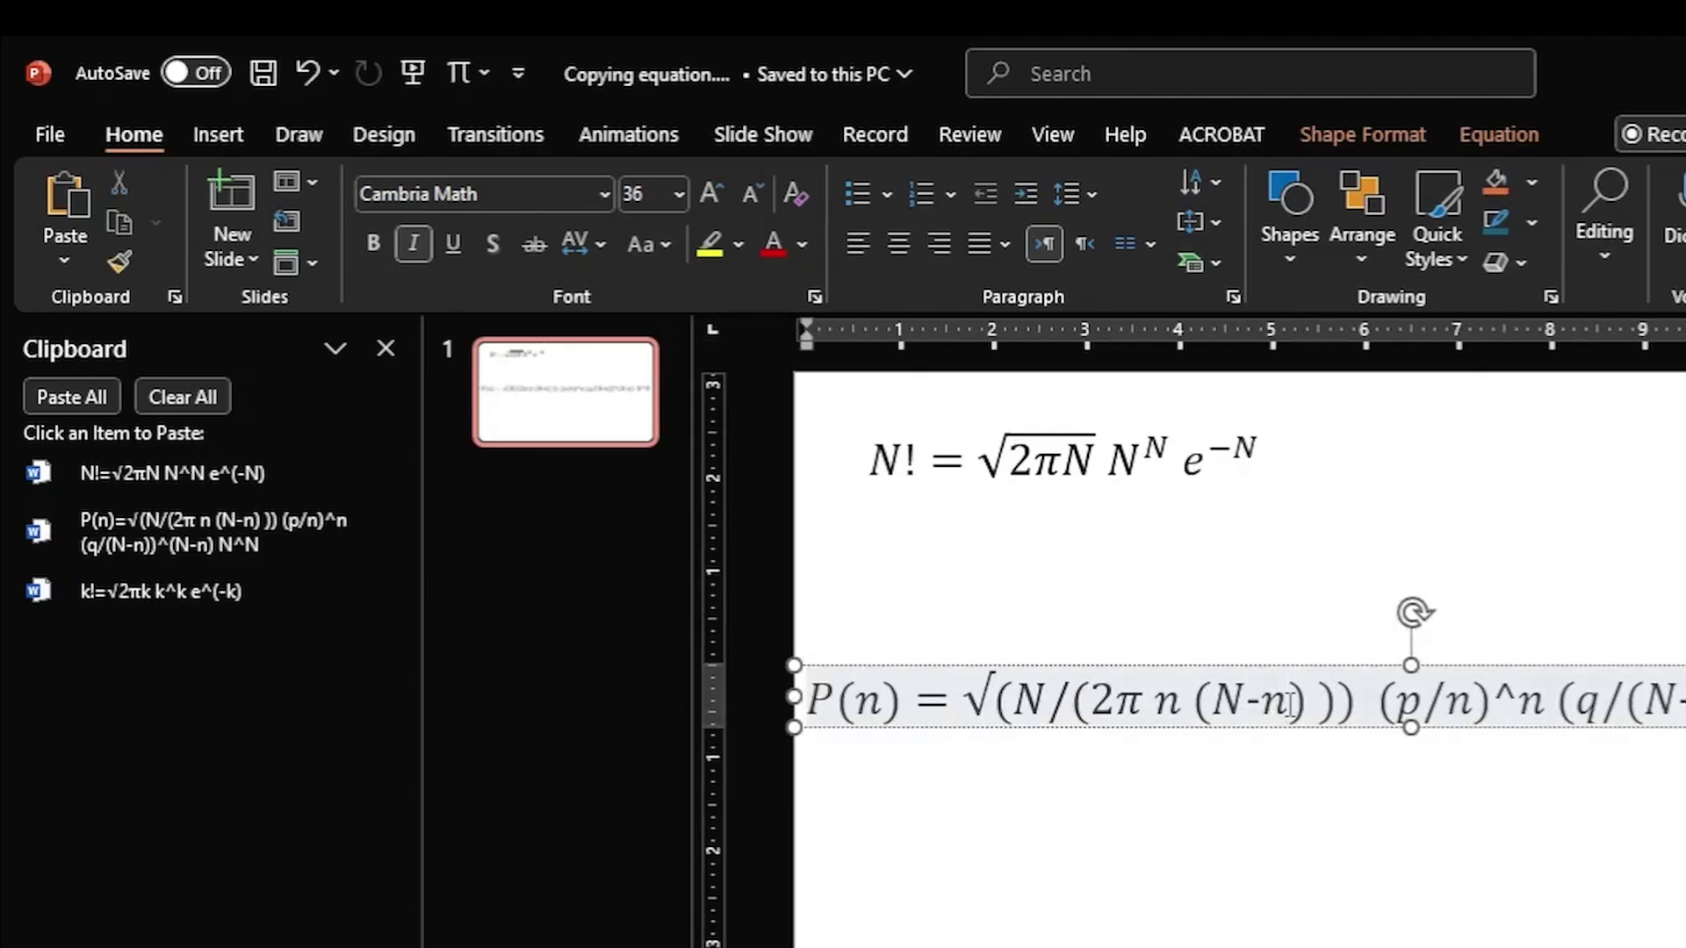
Step: Switch the P(n) equation to Professional display, move it under N!, then briefly check Normal distribution.docx
right_click(1288, 702)
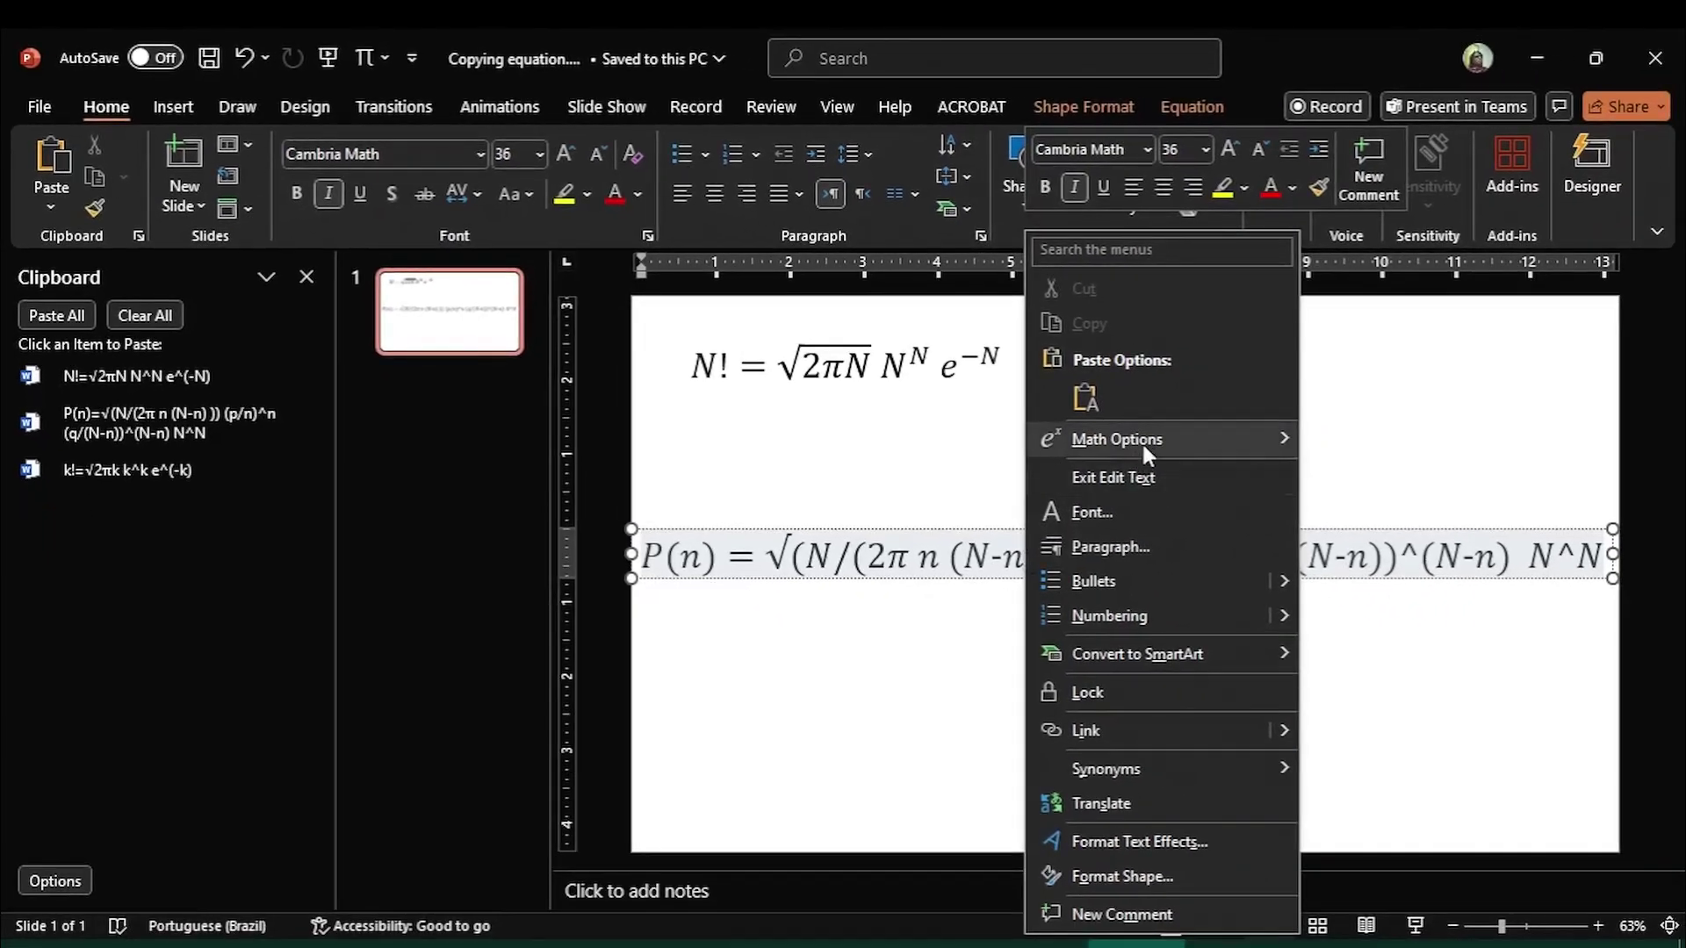
mouse_move(1192, 457)
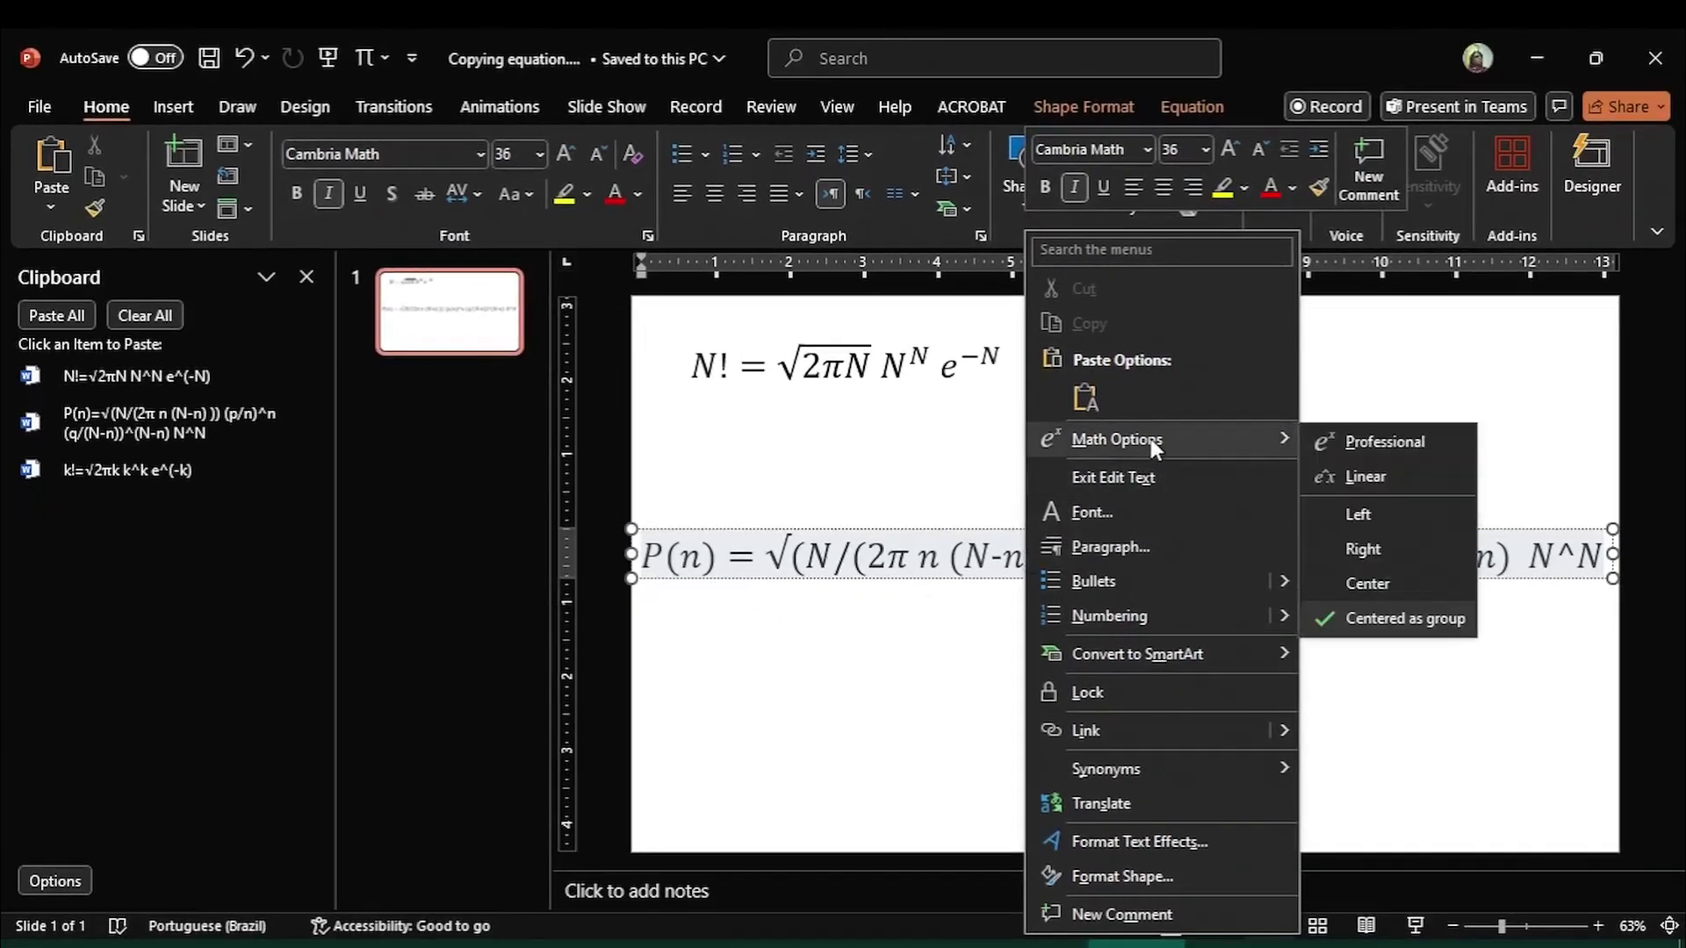
left_click(1376, 446)
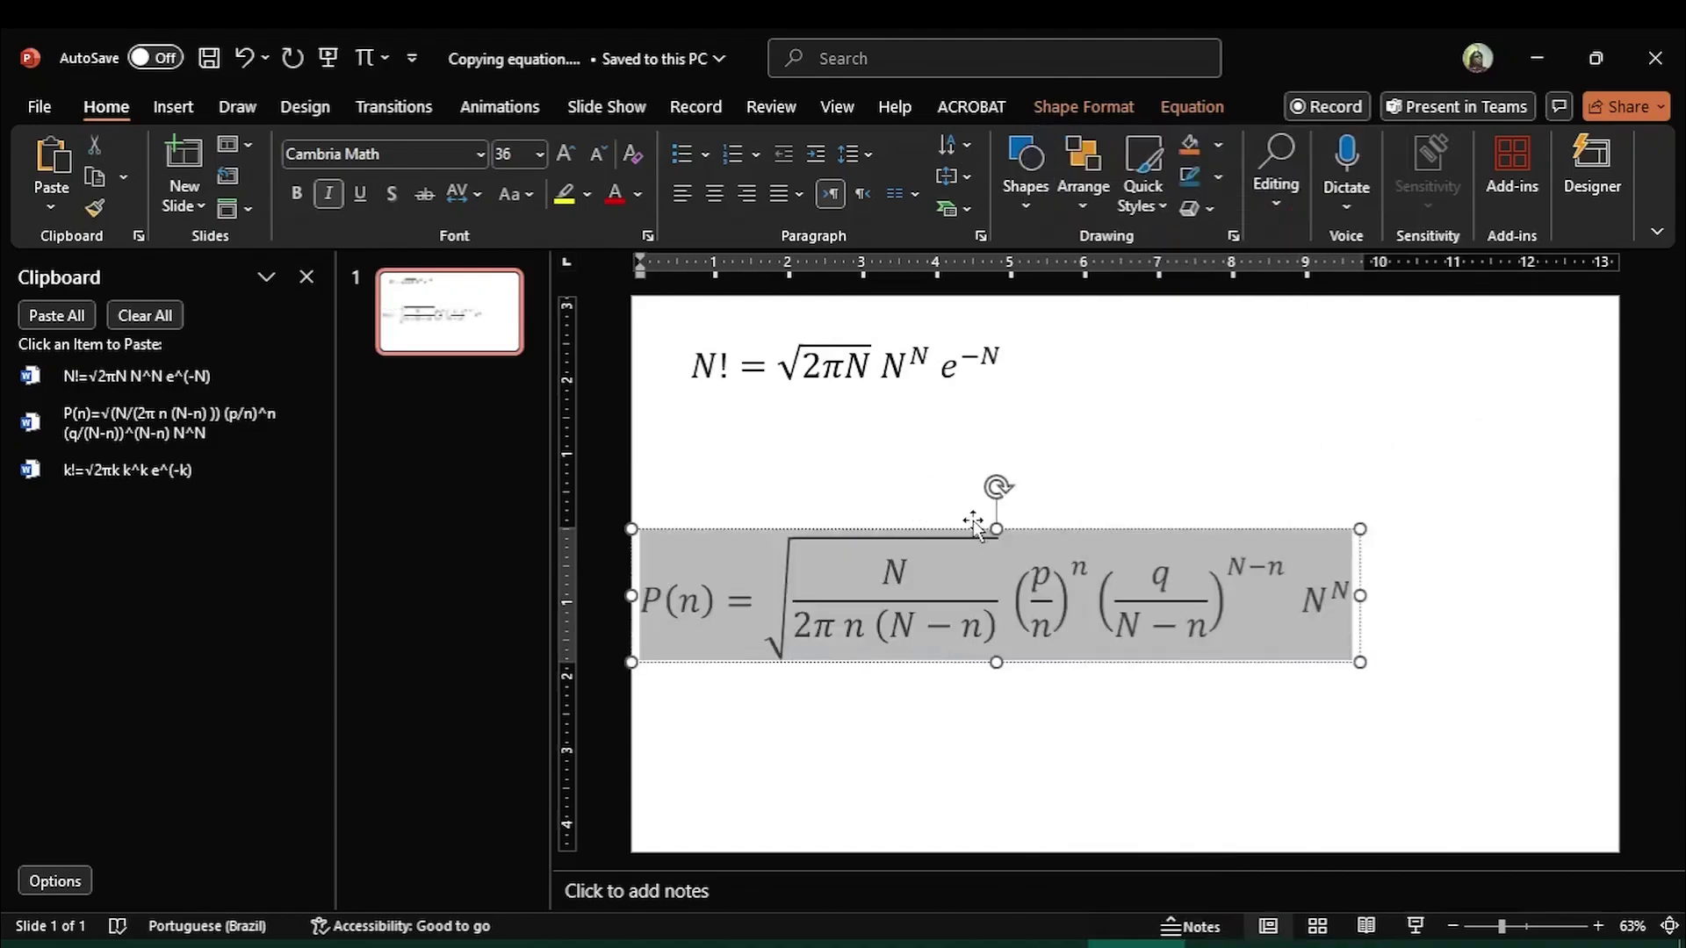
left_click_drag(973, 526, 997, 405)
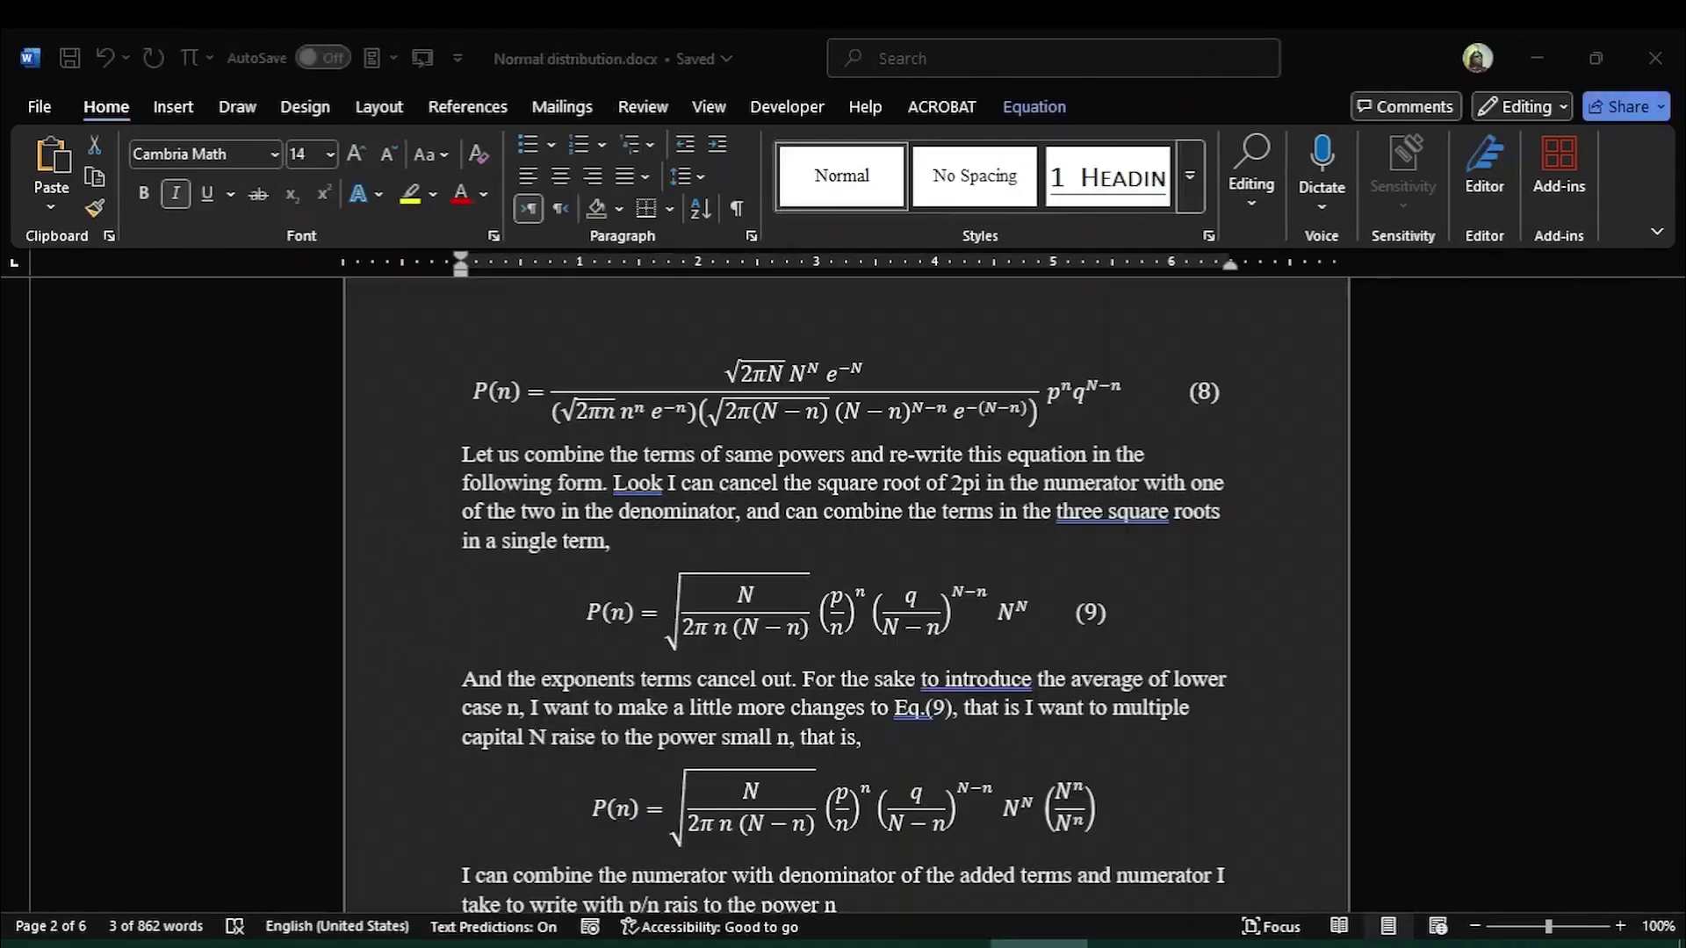
left_click(1040, 860)
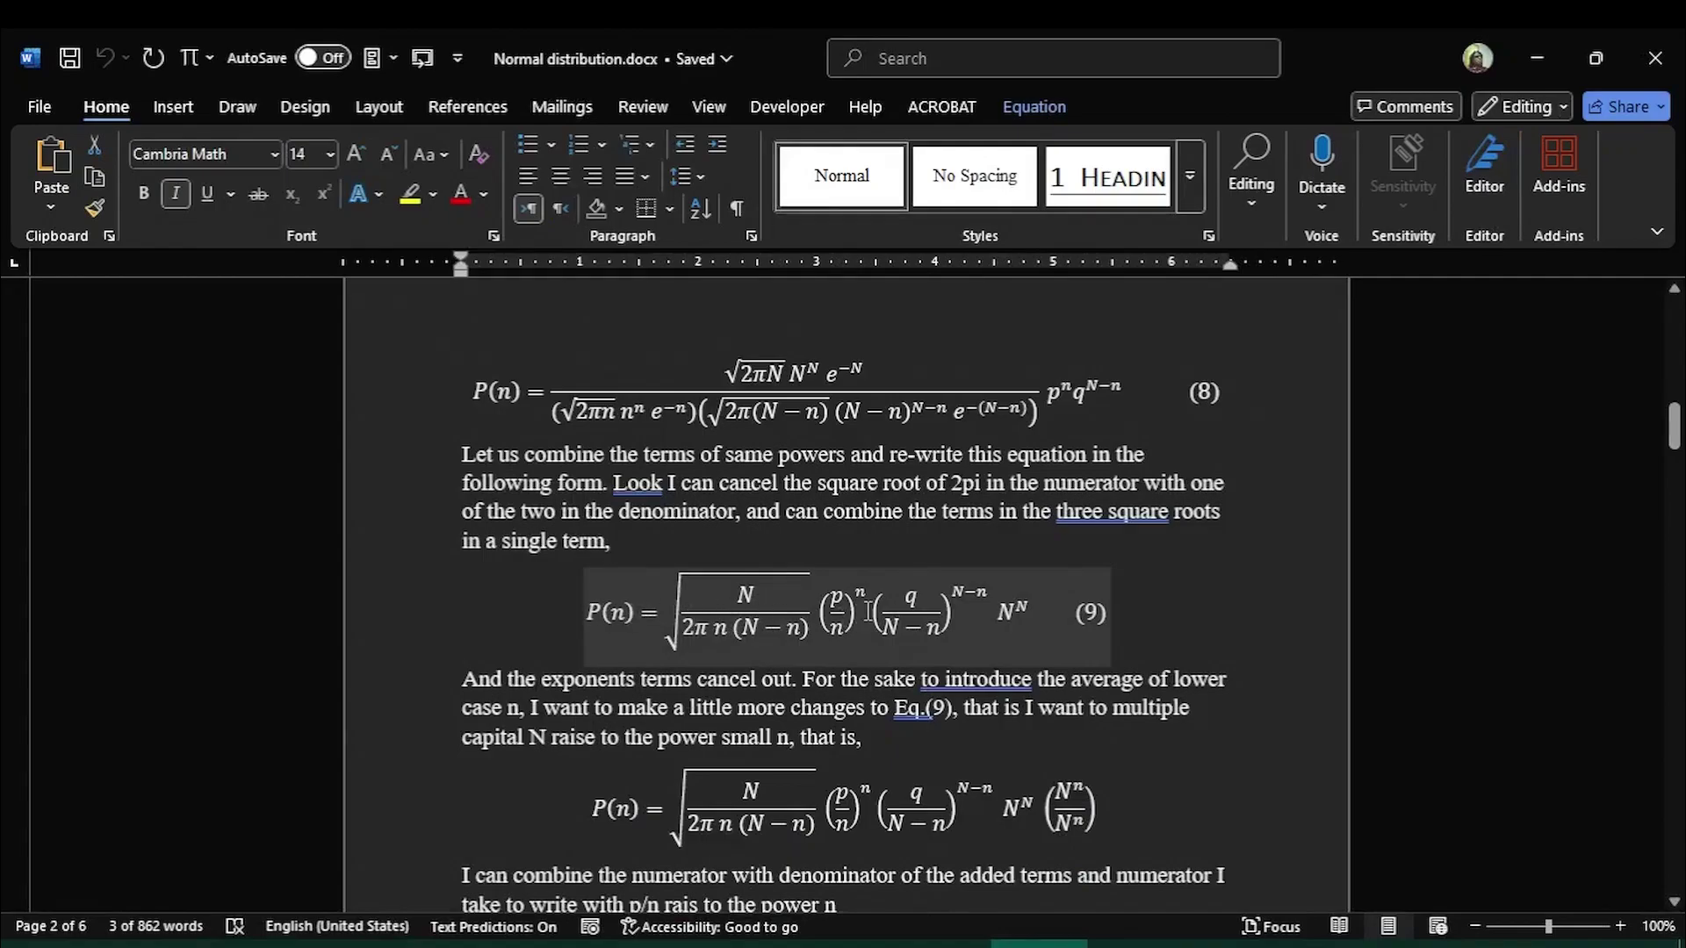
left_click(1137, 945)
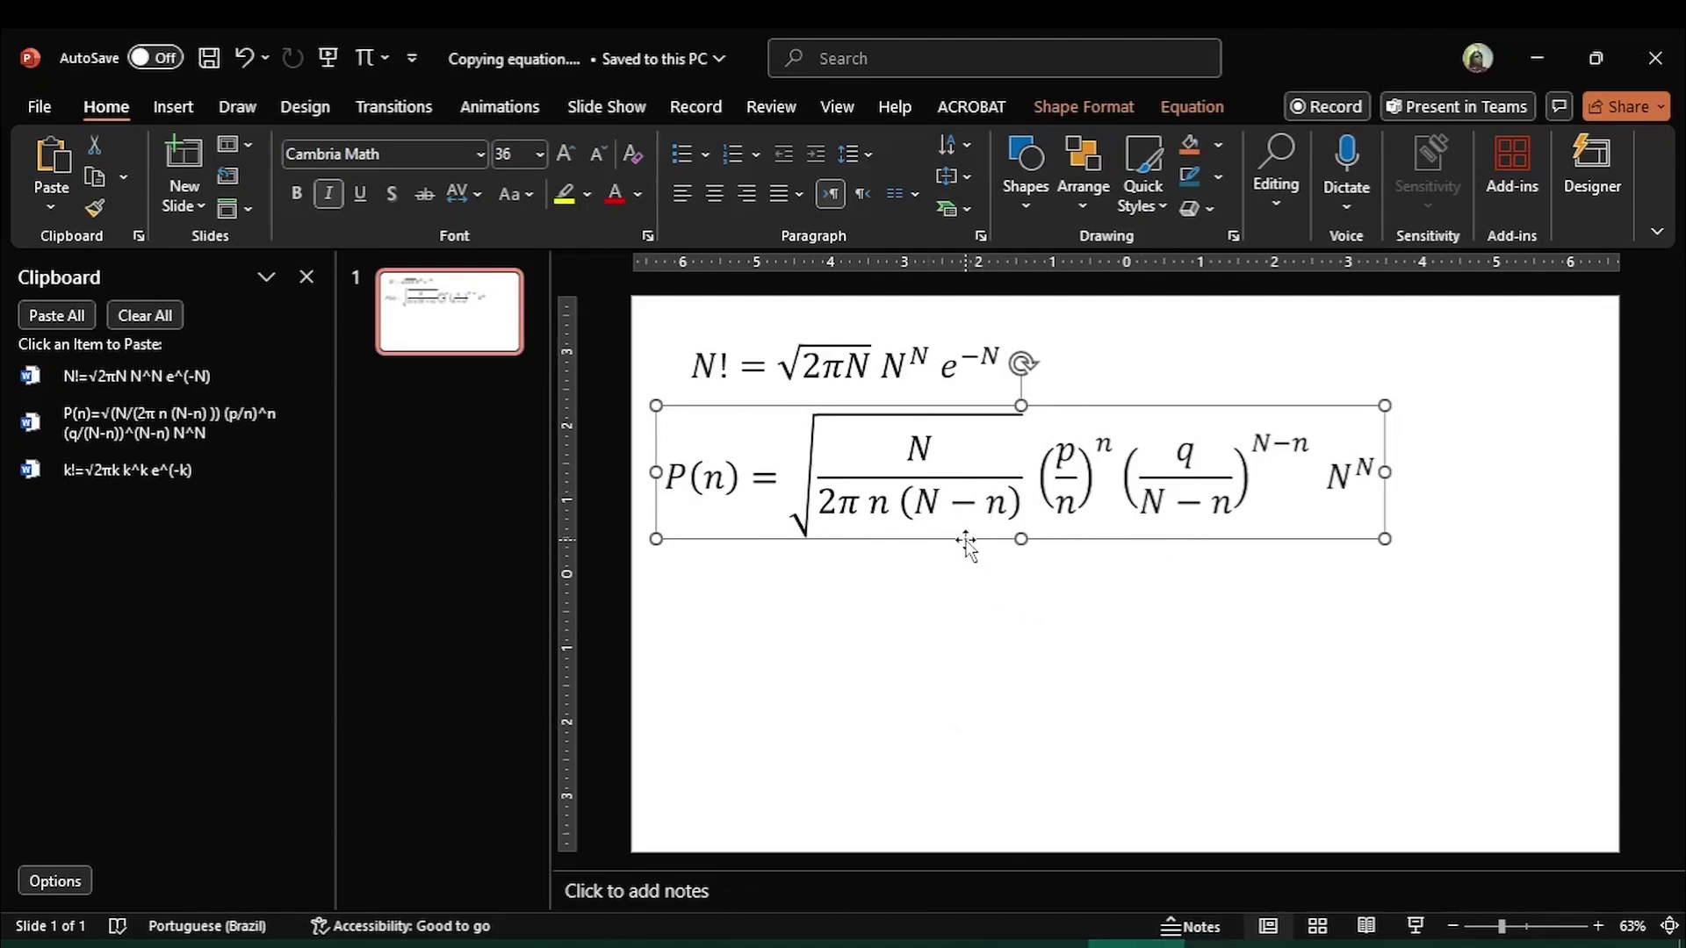
Step: Shift the P(n) equation slightly right beneath N! and deselect it
left_click_drag(966, 545, 975, 544)
left_click(1061, 772)
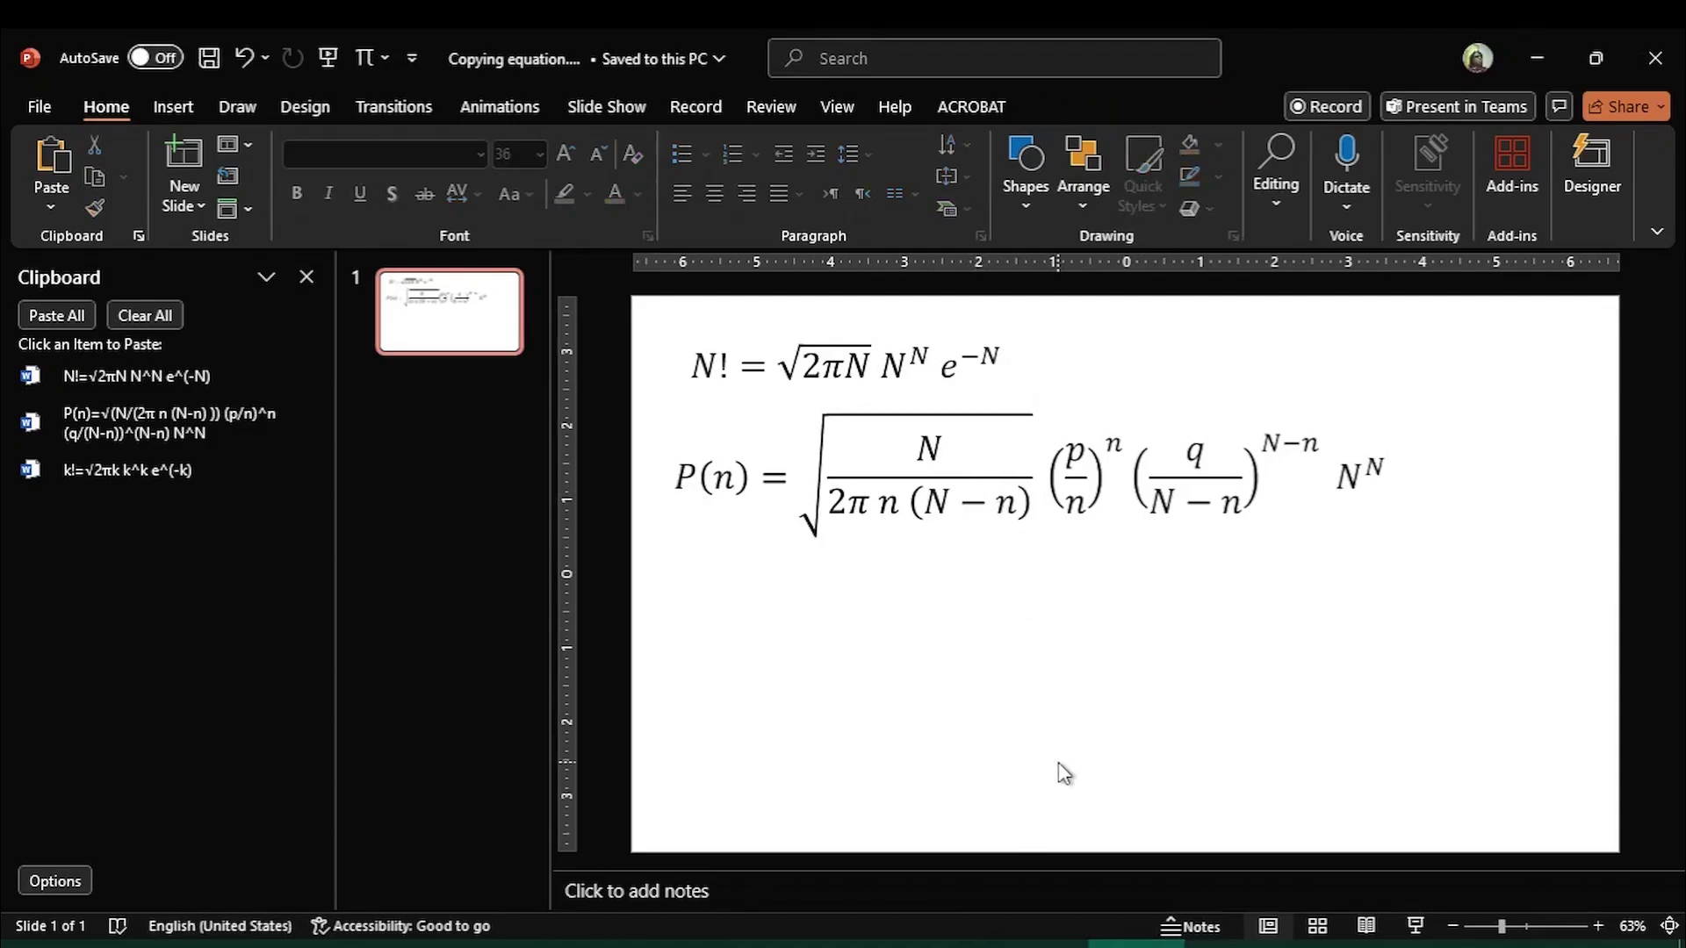